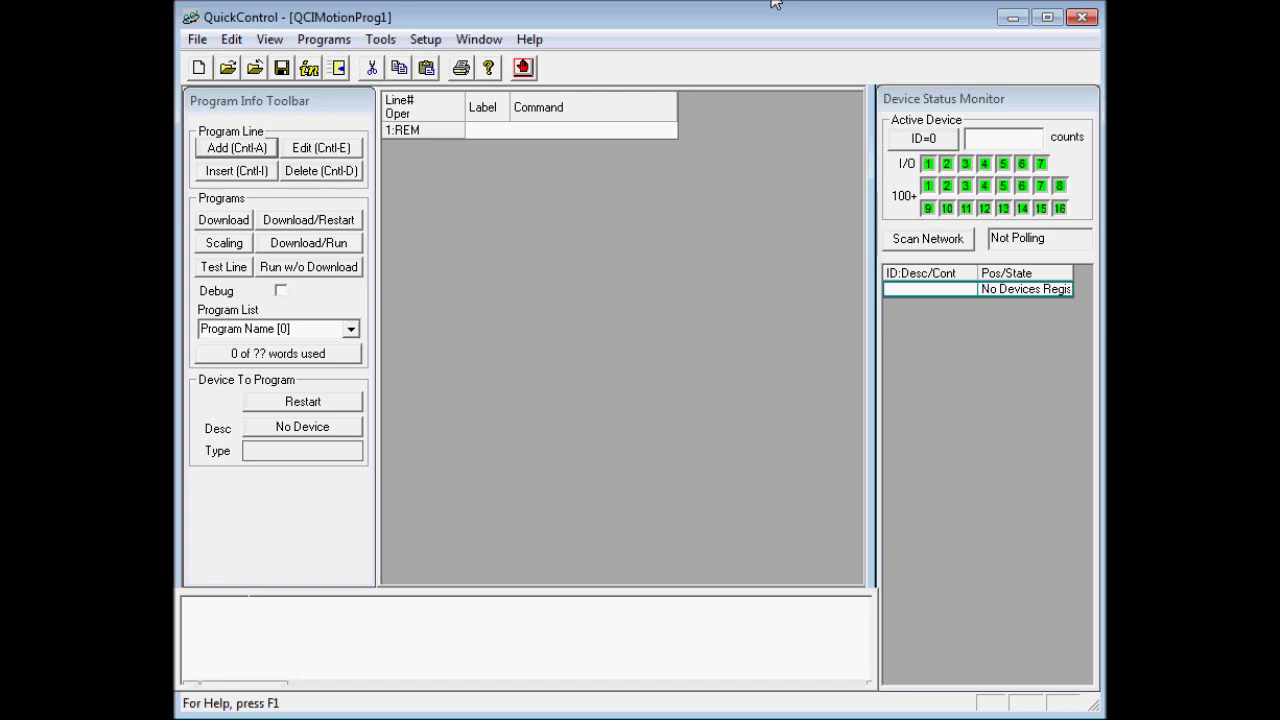
Set the communication port to COM4 at 57.6K baud.
{"action": "left_click", "coordinate": [430, 42]}
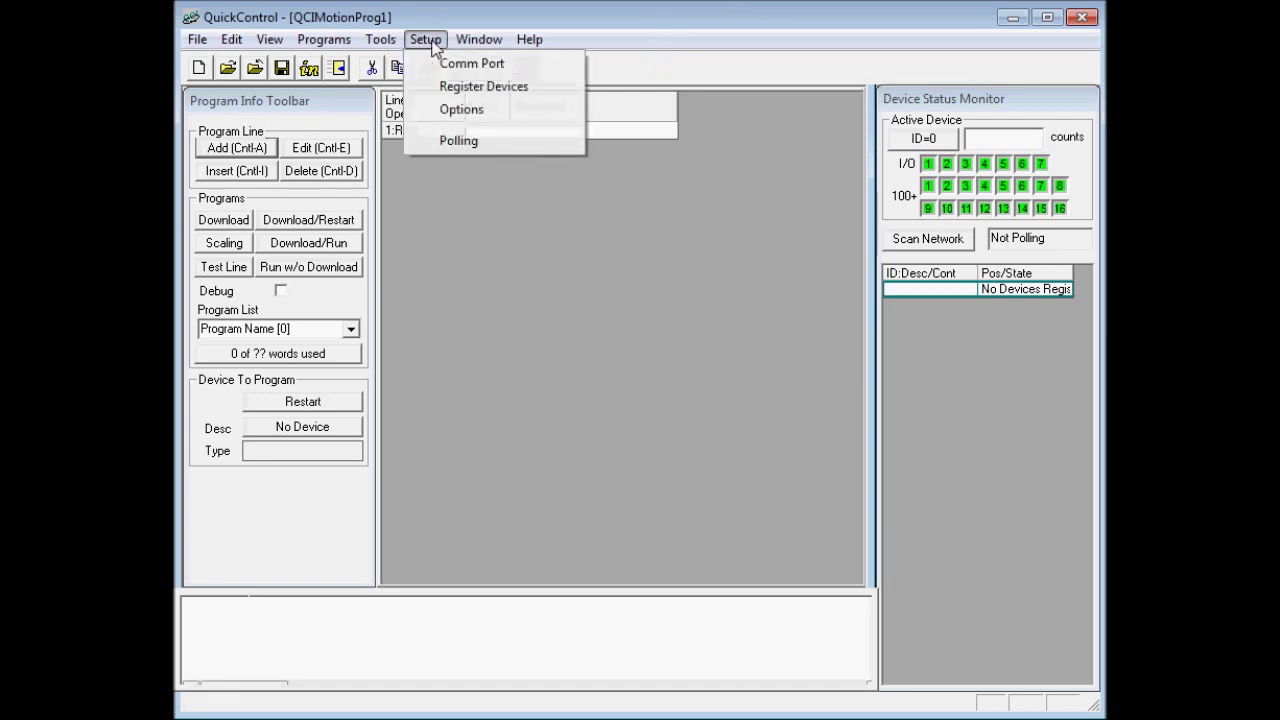
{"action": "left_click", "coordinate": [513, 65]}
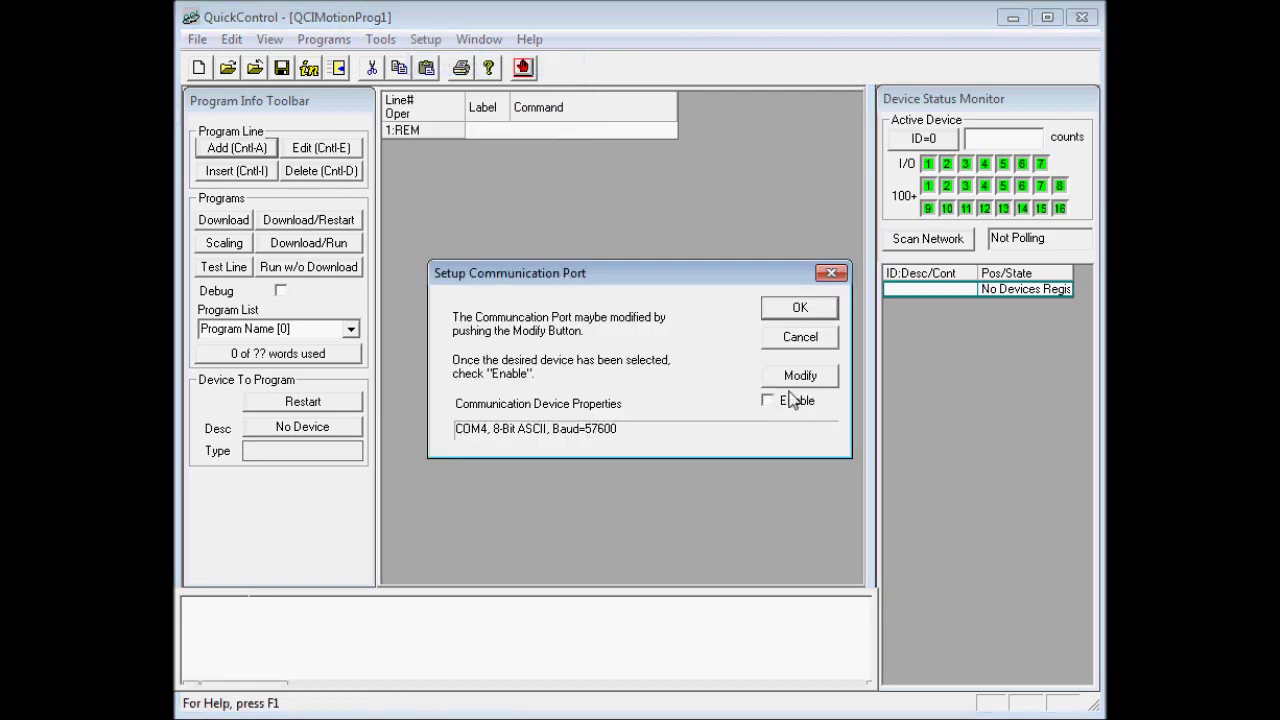
{"action": "left_click", "coordinate": [829, 377]}
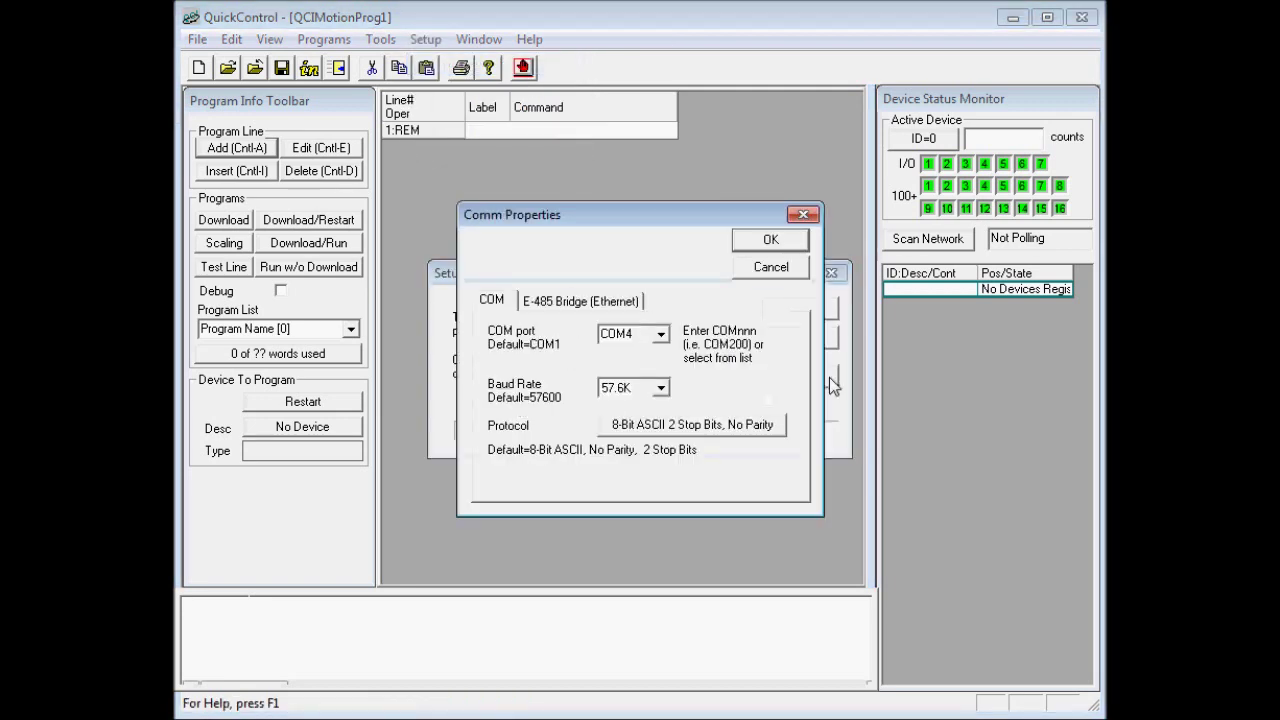
{"action": "left_click", "coordinate": [662, 335]}
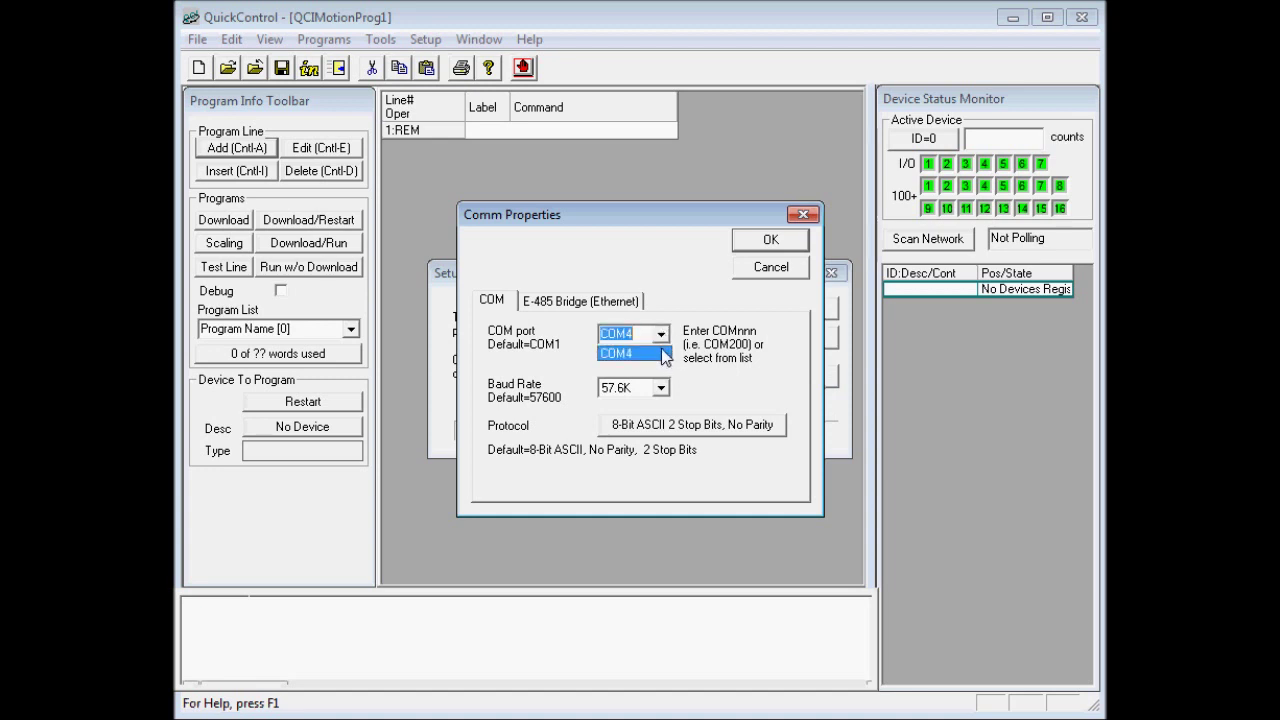
{"action": "left_click", "coordinate": [661, 352]}
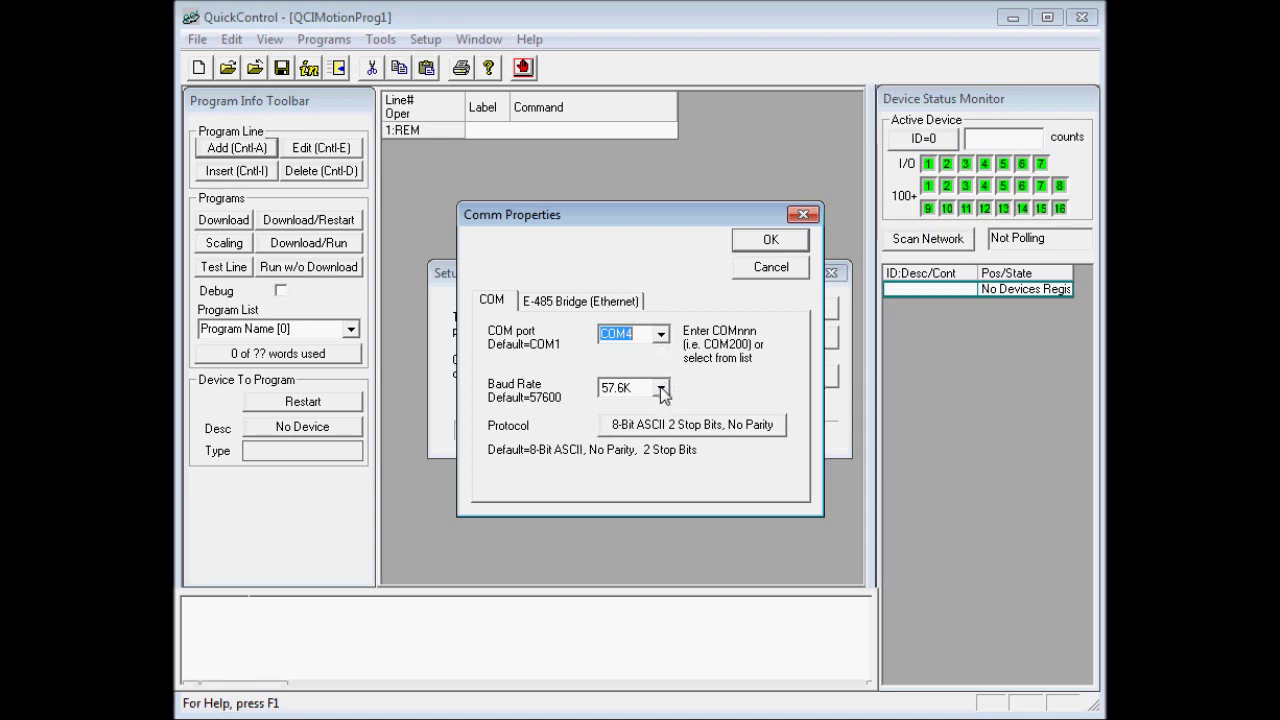
{"action": "left_click", "coordinate": [661, 389]}
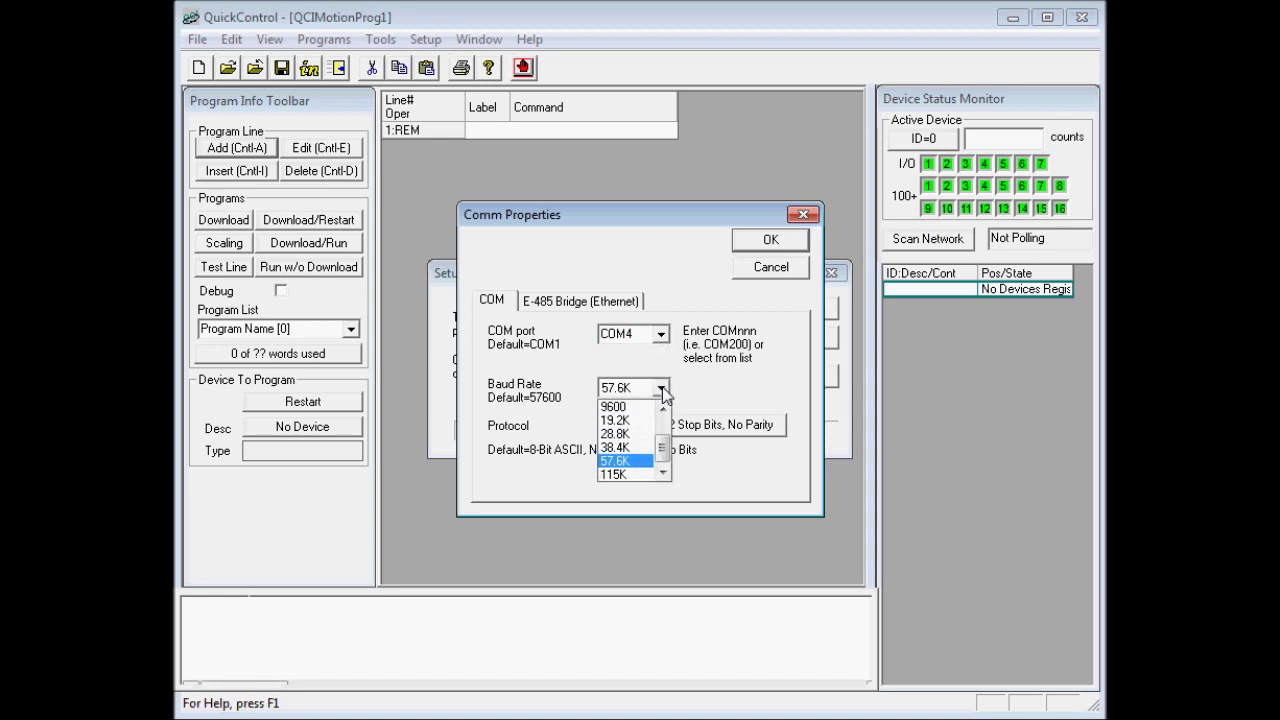
{"action": "left_click", "coordinate": [641, 462]}
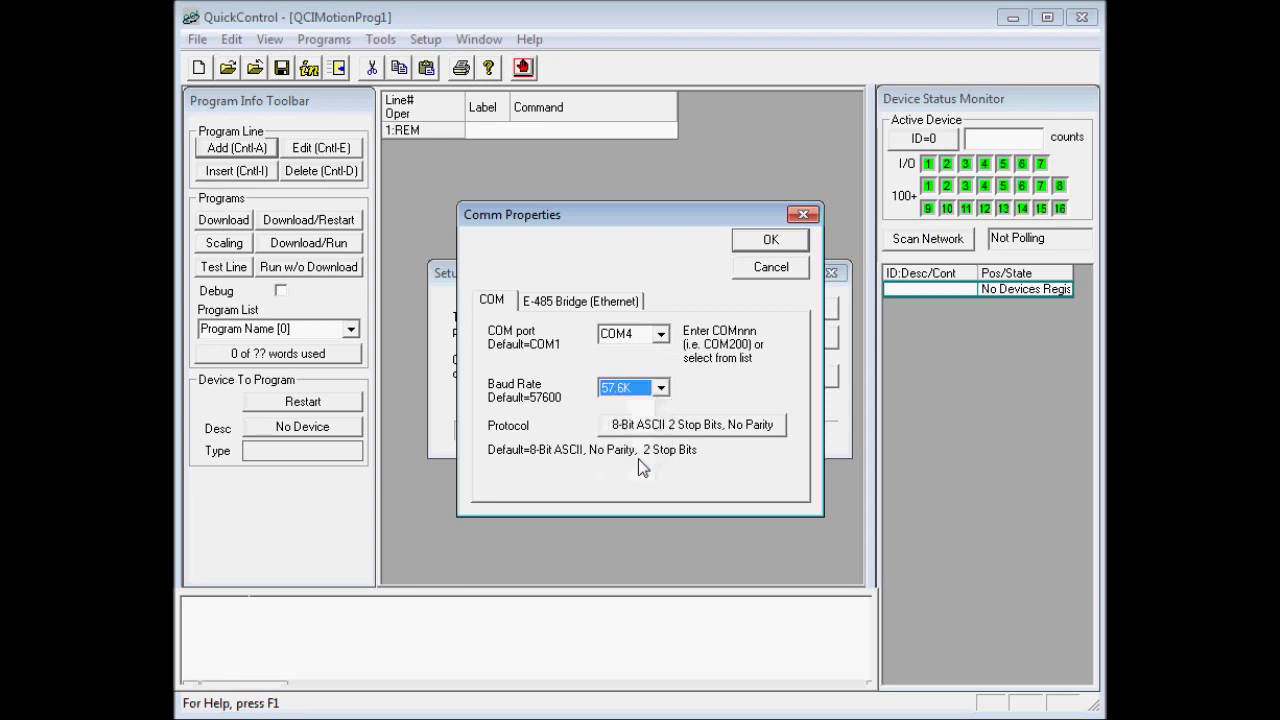
Set the protocol to 8-Bit ASCII with 2 Stop Bits, No Parity, and enable the port.
{"action": "left_click", "coordinate": [733, 427]}
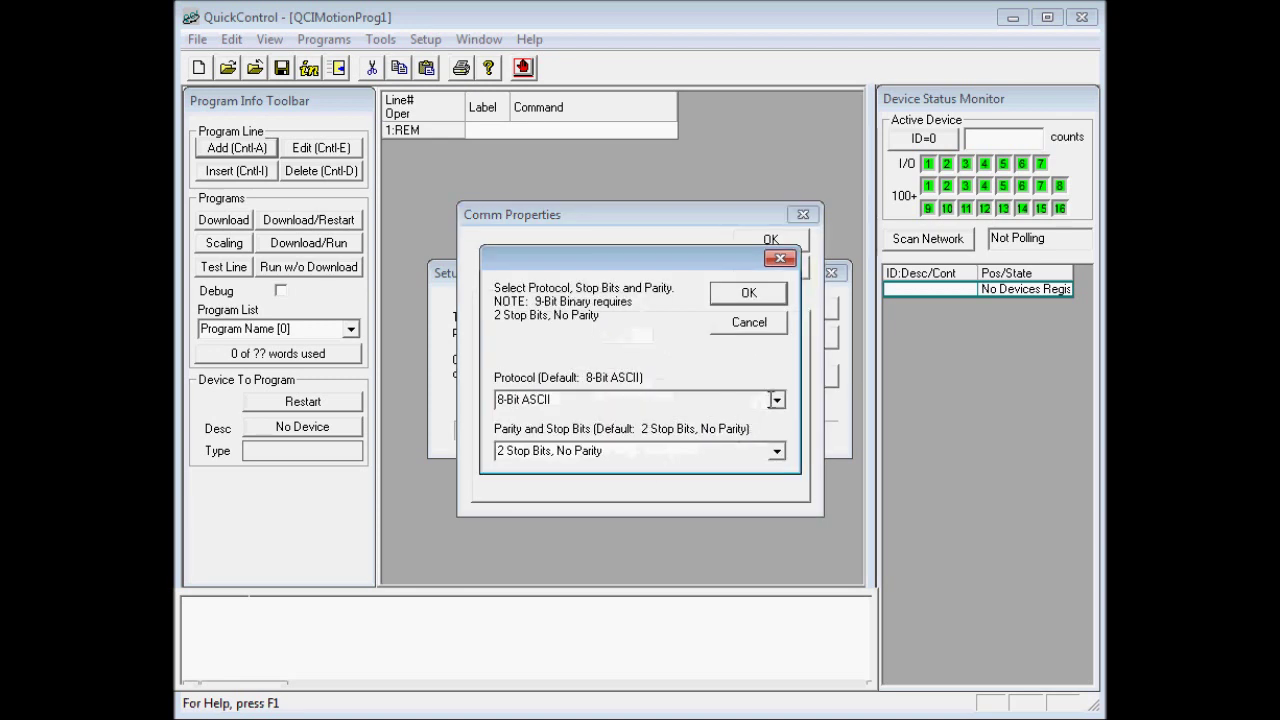
{"action": "left_click", "coordinate": [776, 399]}
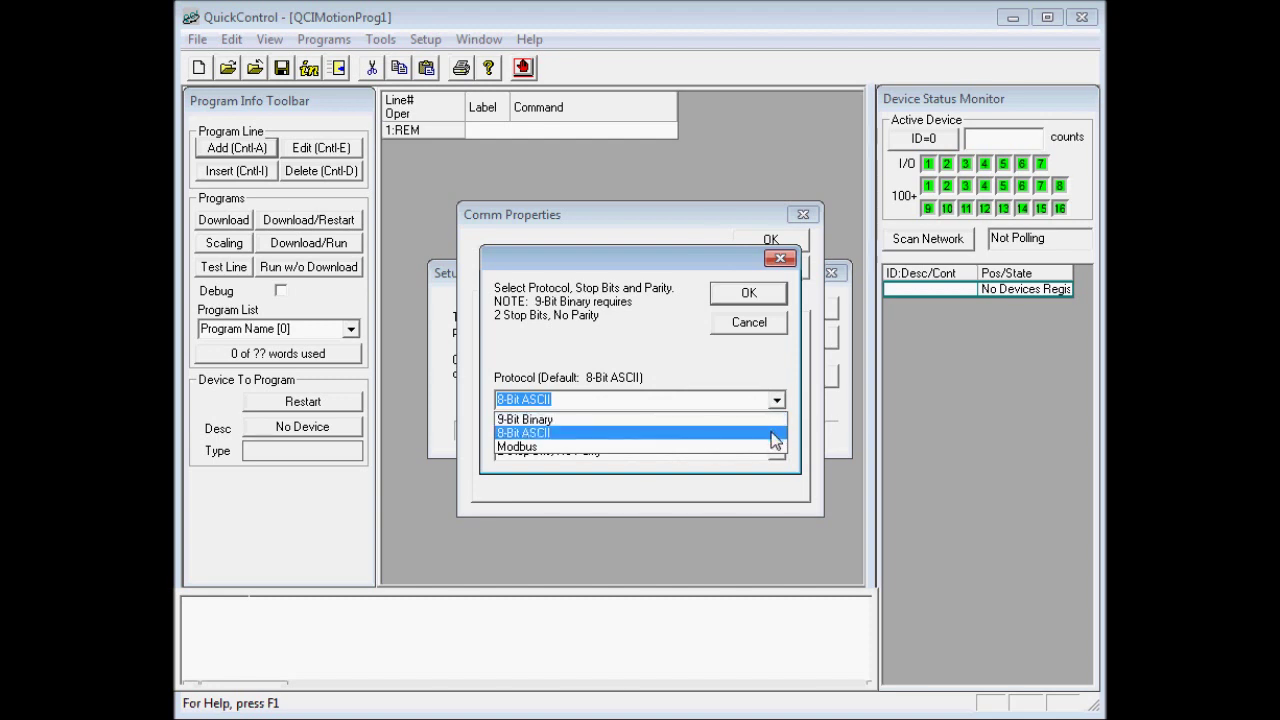
{"action": "left_click", "coordinate": [772, 433]}
{"action": "left_click", "coordinate": [778, 452]}
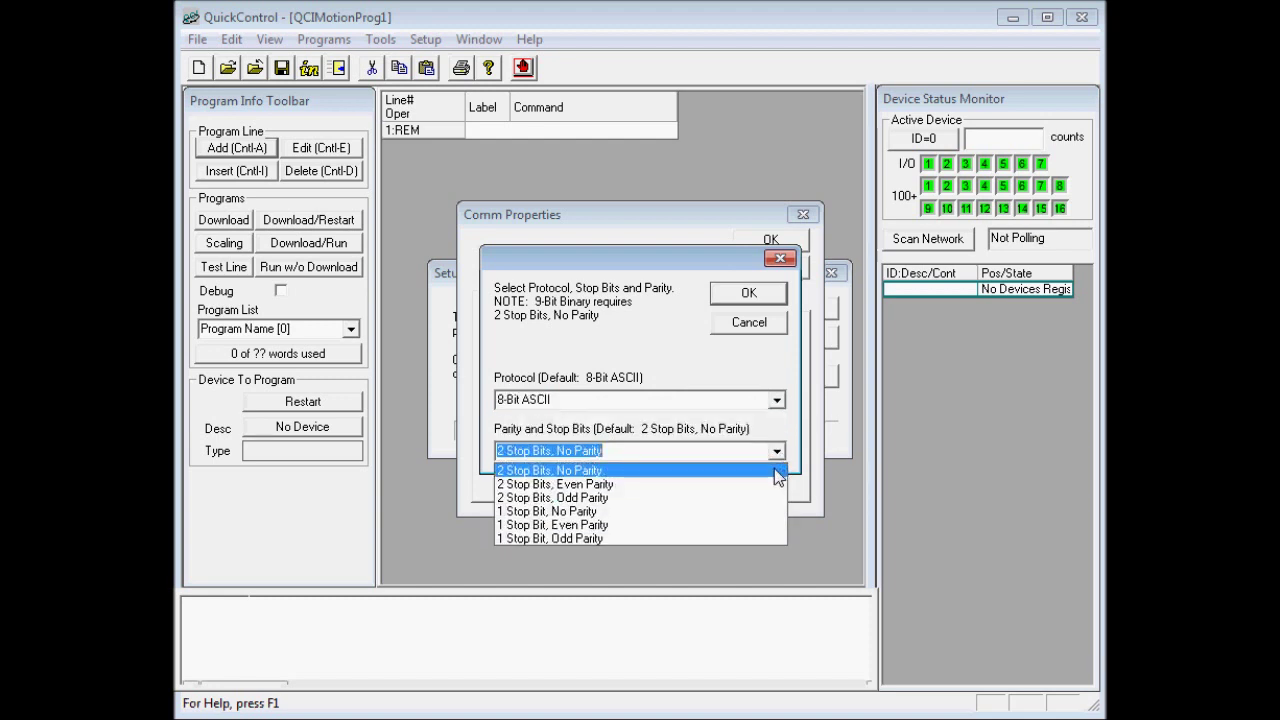
{"action": "left_click", "coordinate": [774, 469]}
{"action": "left_click", "coordinate": [760, 296]}
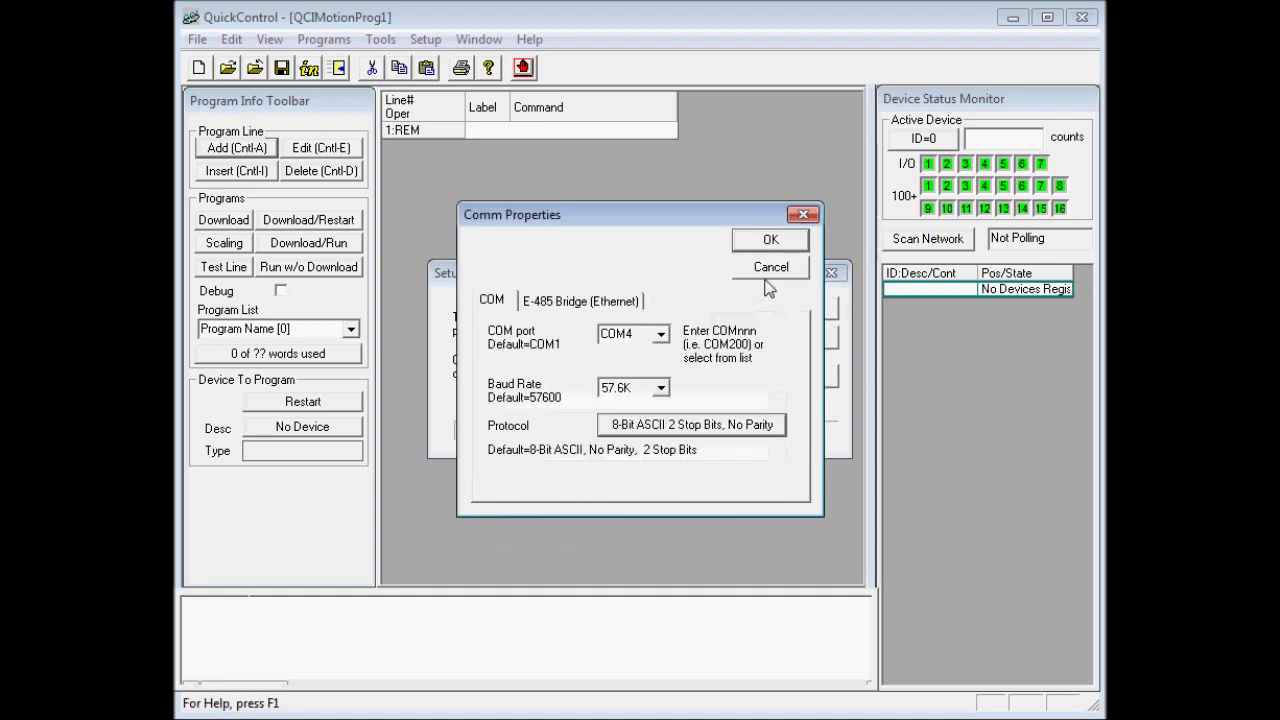
{"action": "left_click", "coordinate": [770, 241]}
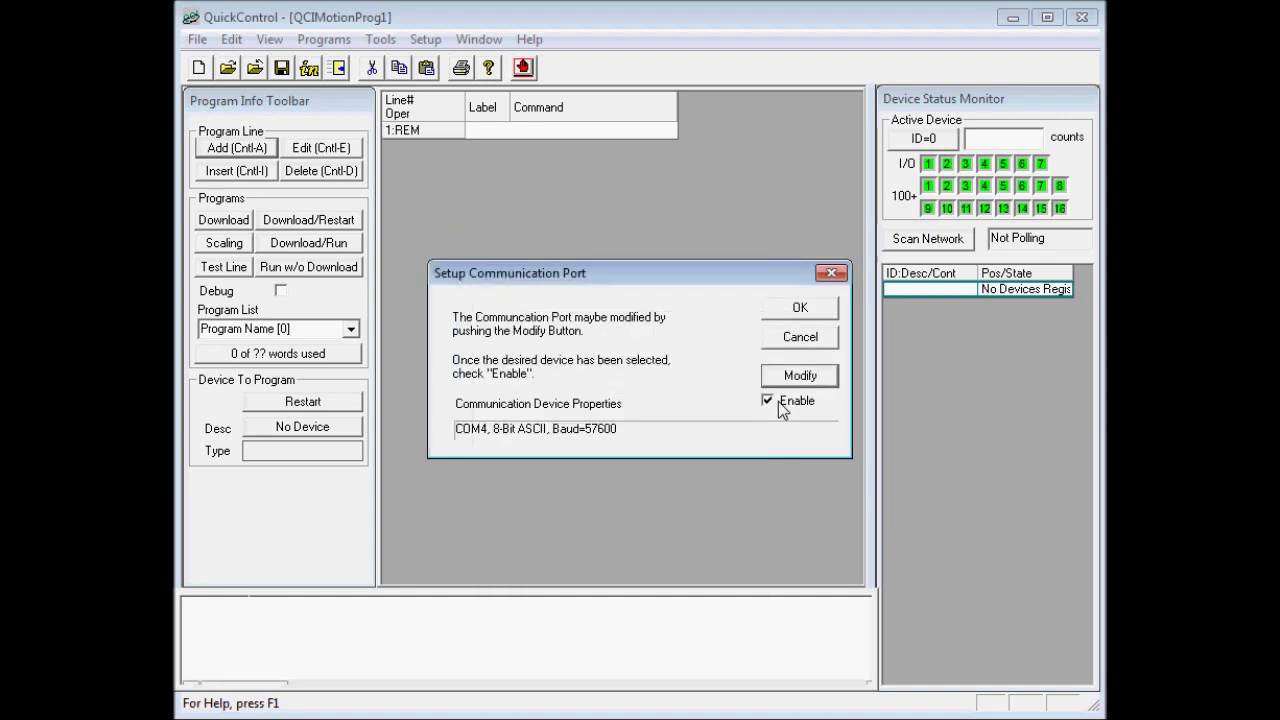
{"action": "left_click", "coordinate": [812, 310]}
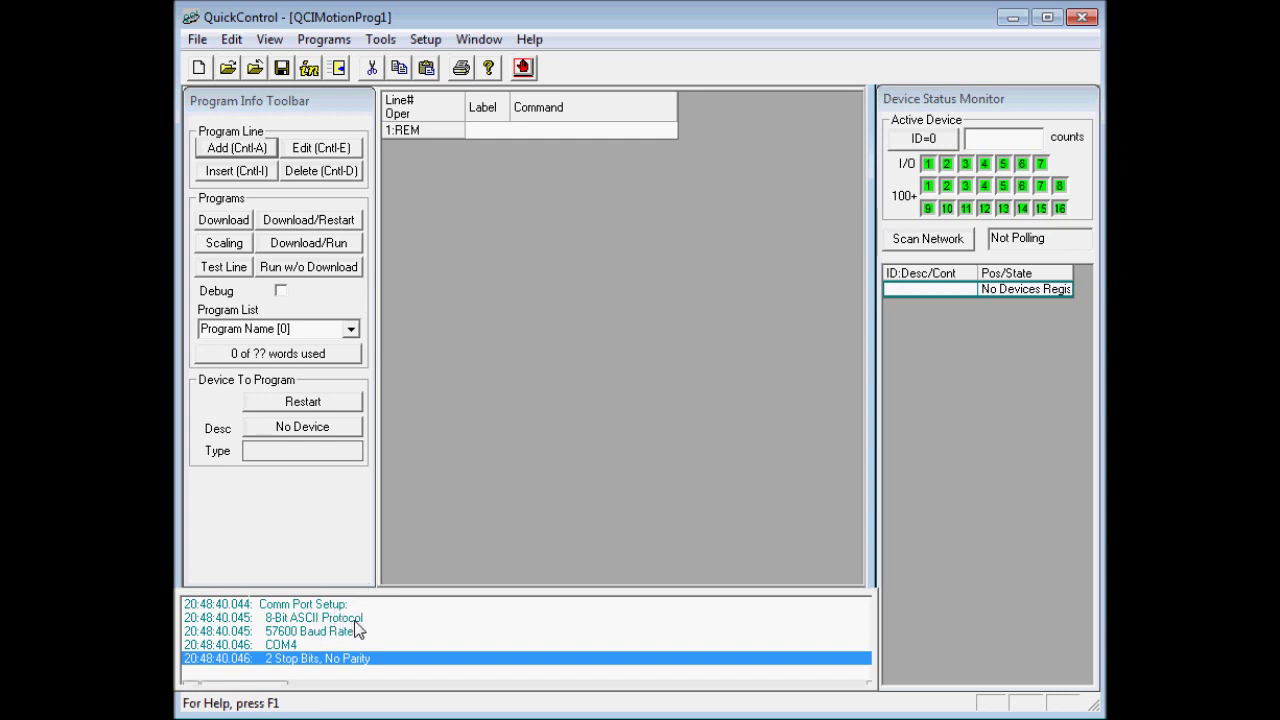
Run the Unknown Device Wizard over RS-232 to detect and register device 16, type A235.
{"action": "left_click", "coordinate": [380, 39]}
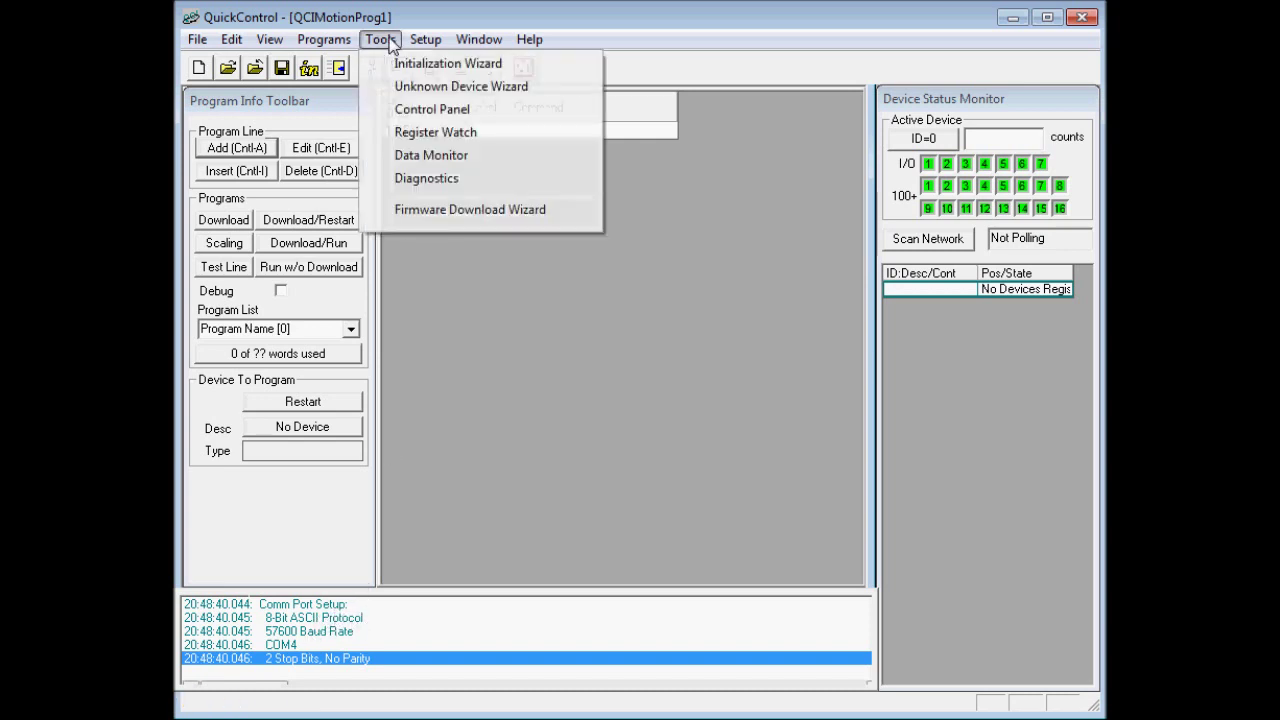
{"action": "left_click", "coordinate": [555, 92]}
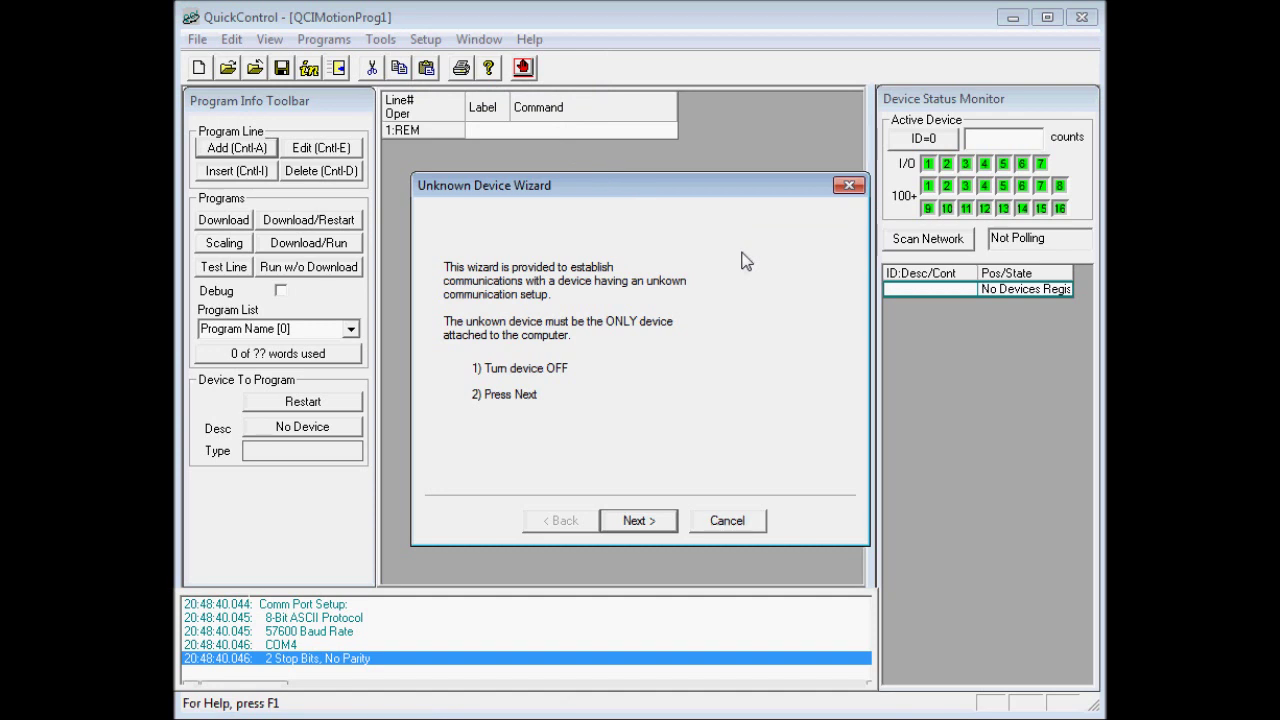
{"action": "left_click", "coordinate": [652, 522]}
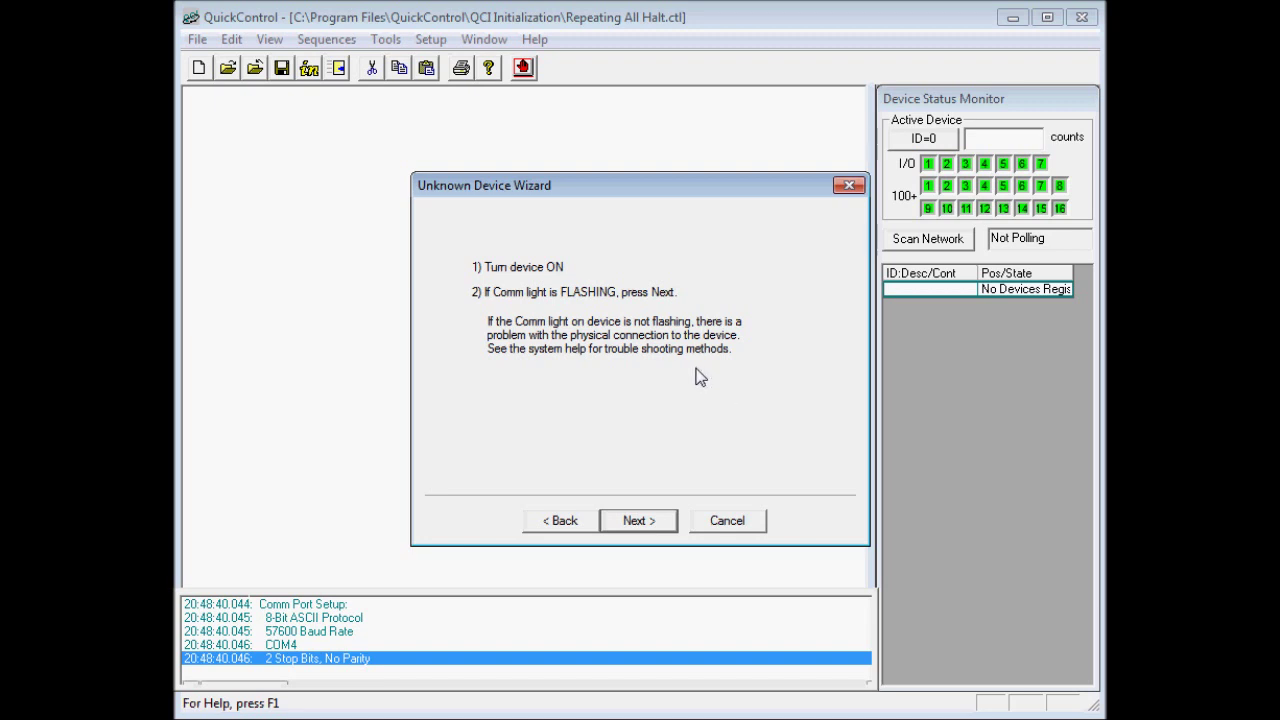
{"action": "left_click", "coordinate": [639, 522]}
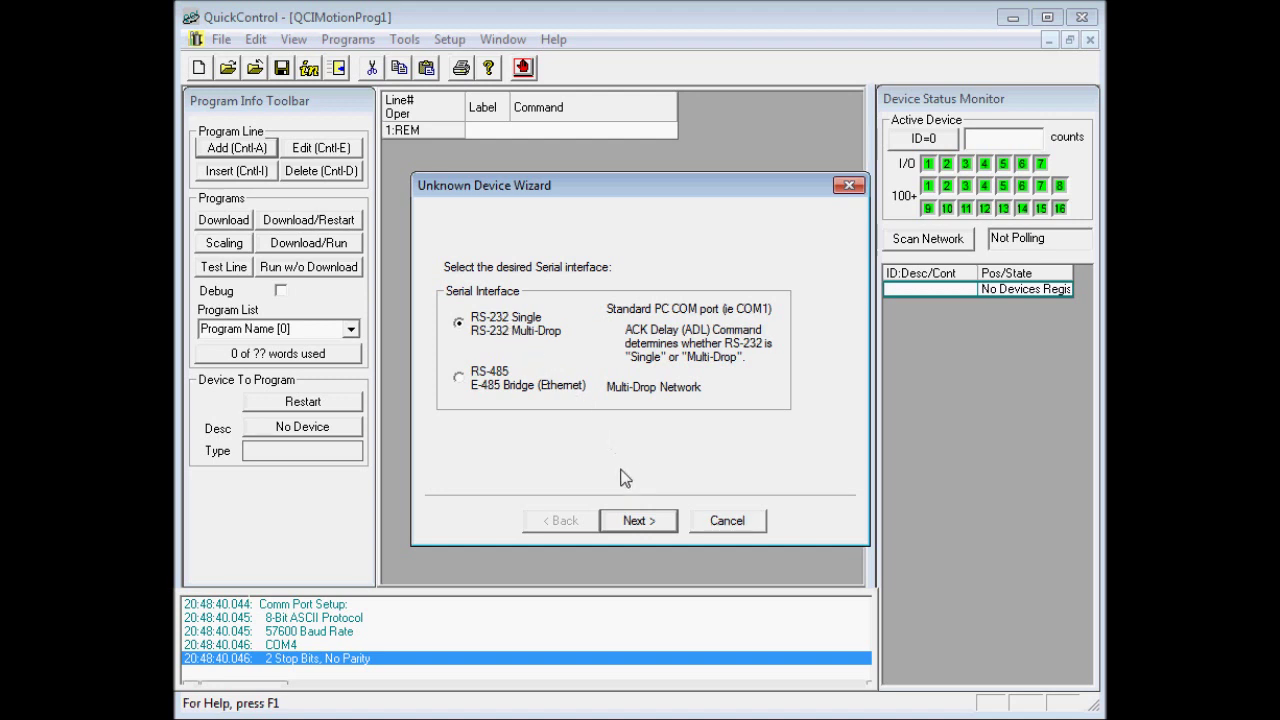
{"action": "left_click", "coordinate": [639, 521]}
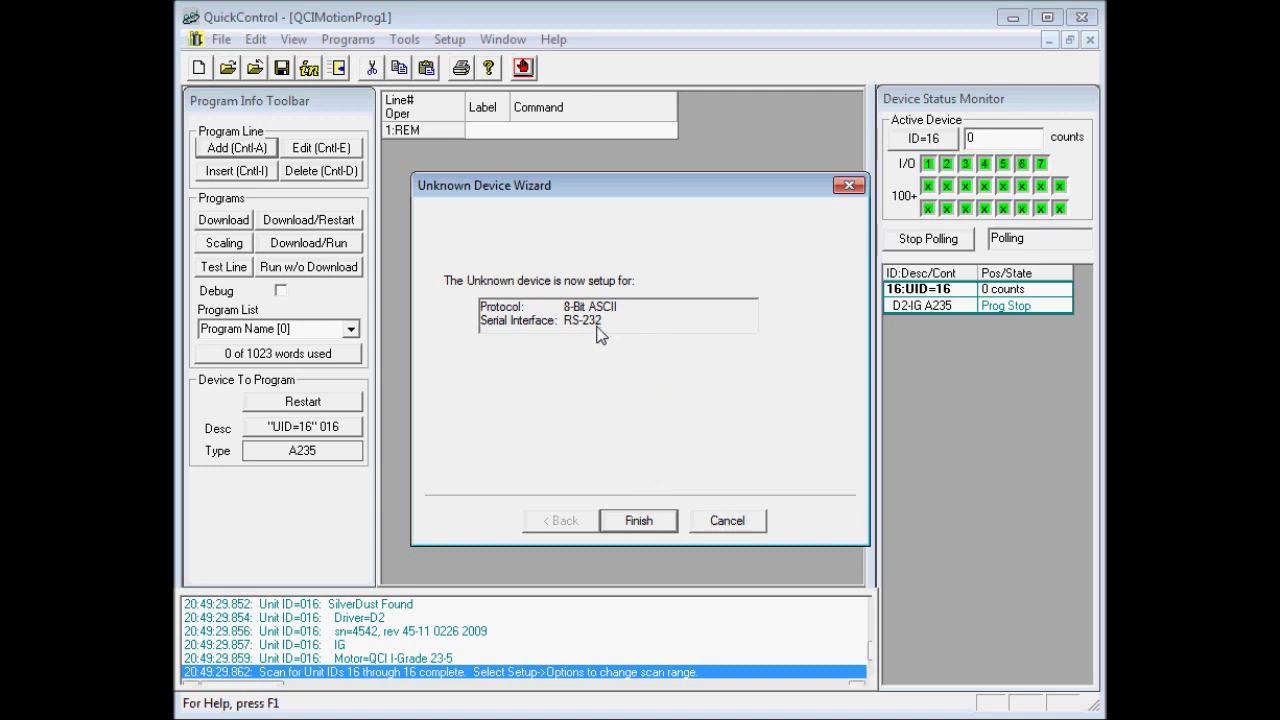
{"action": "left_click", "coordinate": [638, 521]}
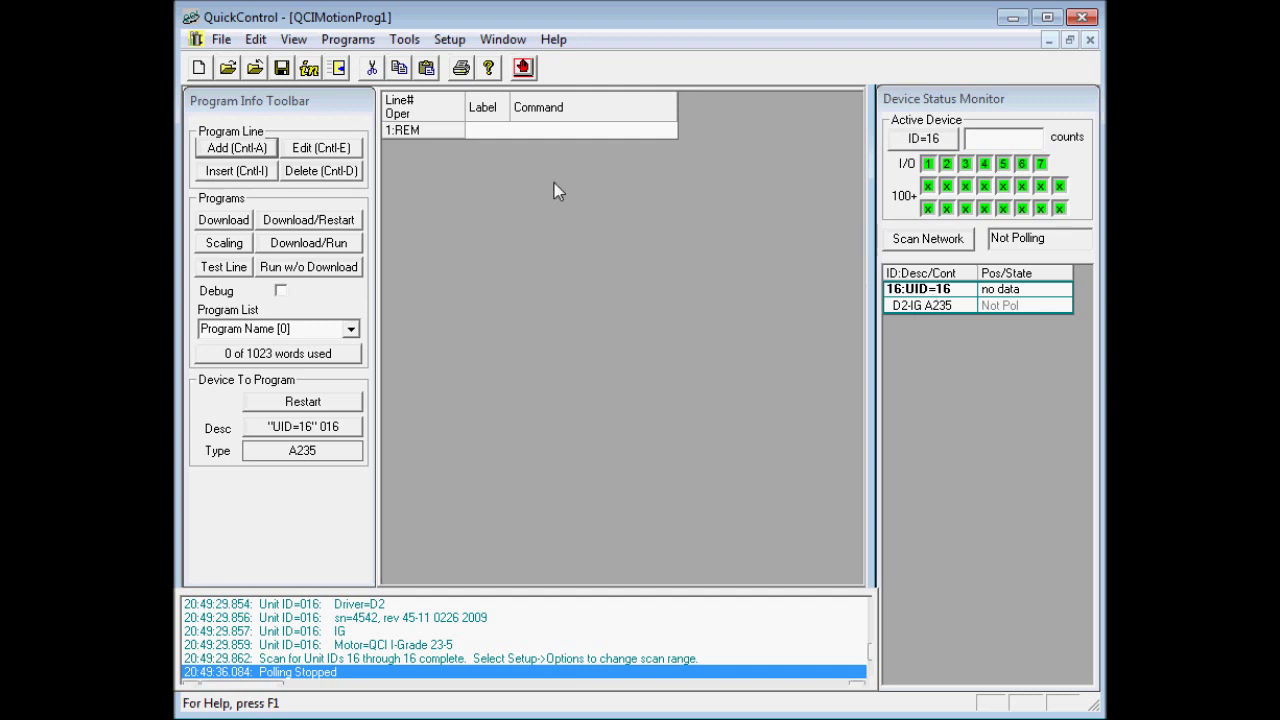
Start the Initialization Wizard for unit 16 and review the Factory Default Initialization.qcp listing behind it.
{"action": "left_click", "coordinate": [415, 41]}
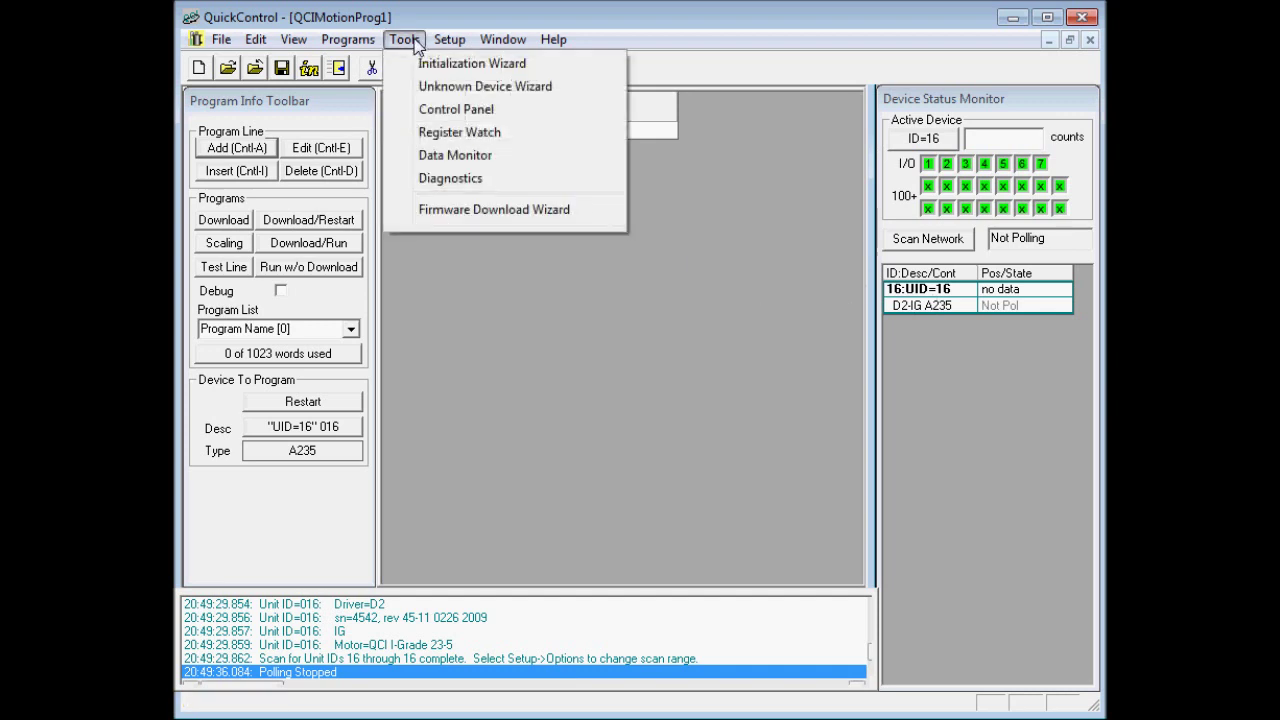
{"action": "left_click", "coordinate": [530, 67]}
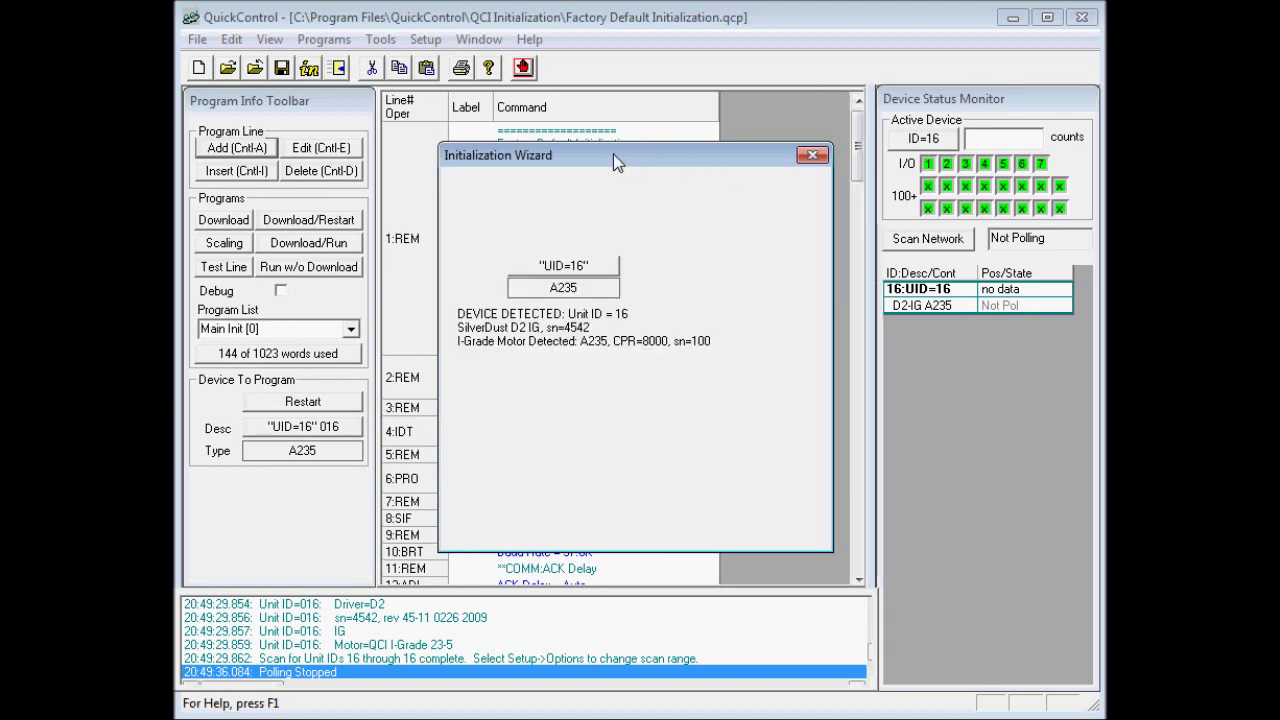
{"action": "left_click_drag", "start_coordinate": [613, 154], "coordinate": [752, 153]}
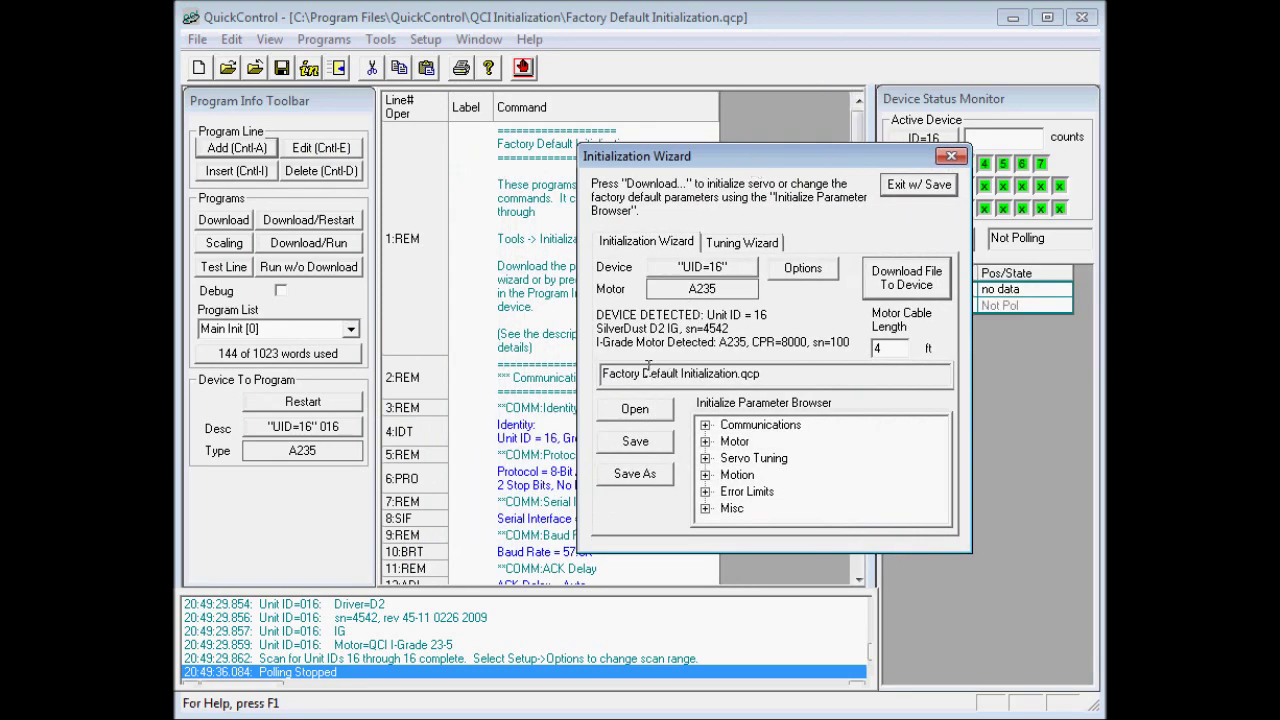
{"action": "left_click_drag", "start_coordinate": [607, 373], "coordinate": [765, 377]}
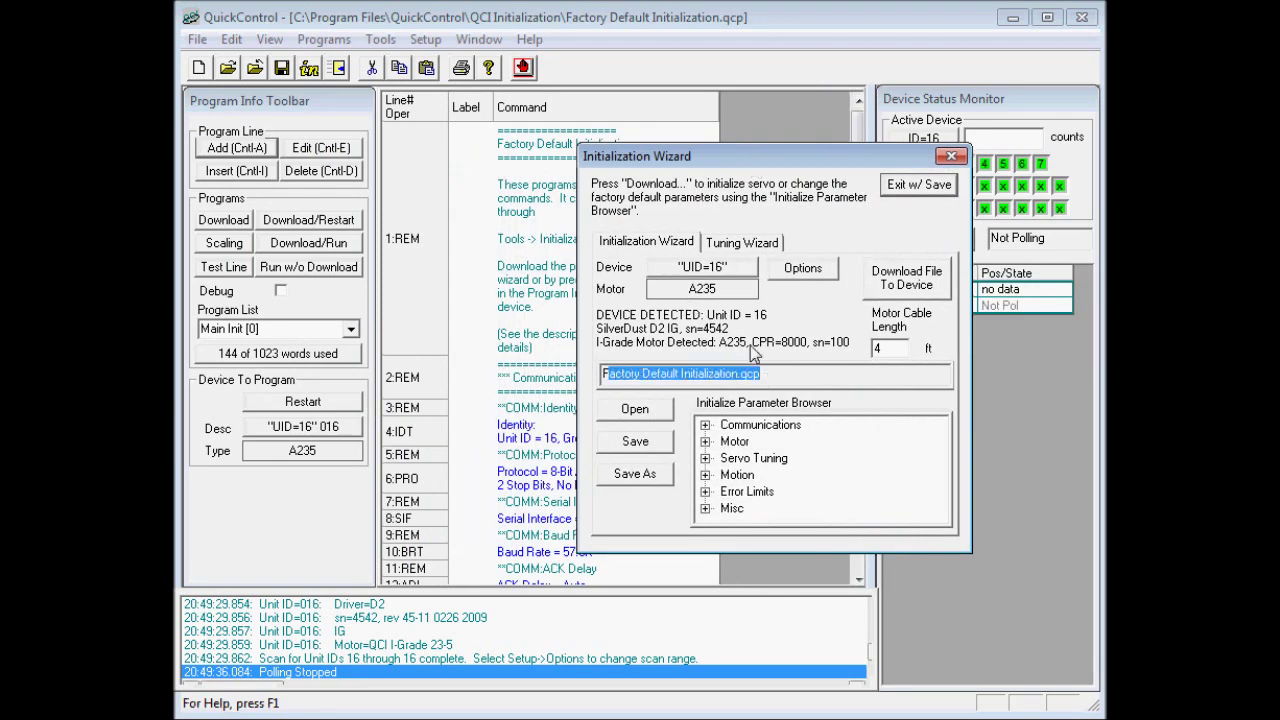
{"action": "left_click_drag", "start_coordinate": [684, 155], "coordinate": [805, 222]}
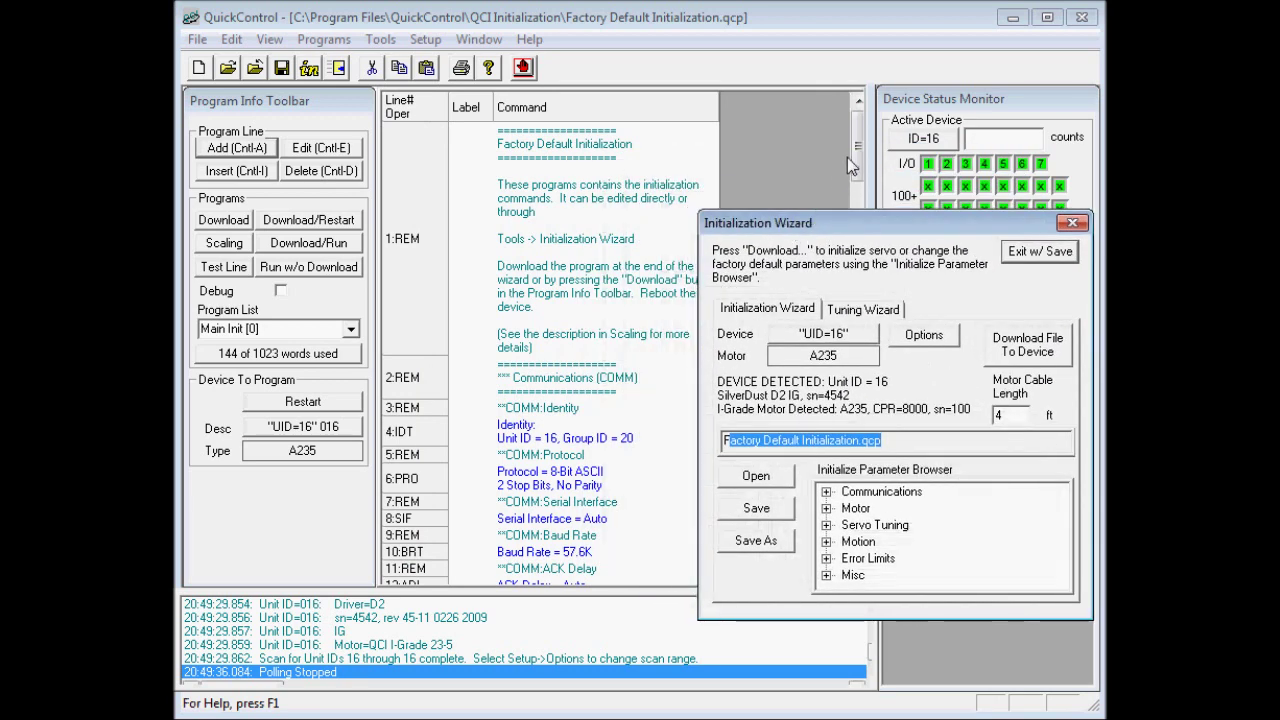
{"action": "left_click_drag", "start_coordinate": [856, 141], "coordinate": [859, 380]}
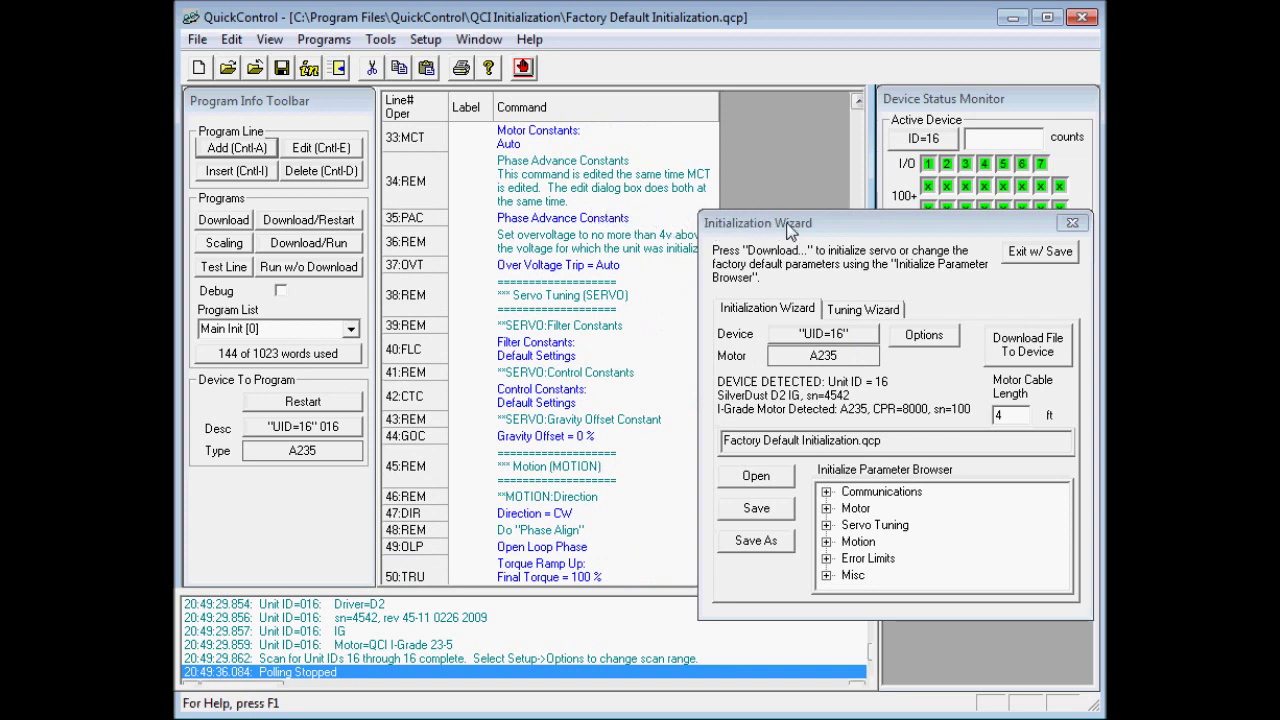
{"action": "left_click_drag", "start_coordinate": [790, 226], "coordinate": [512, 146]}
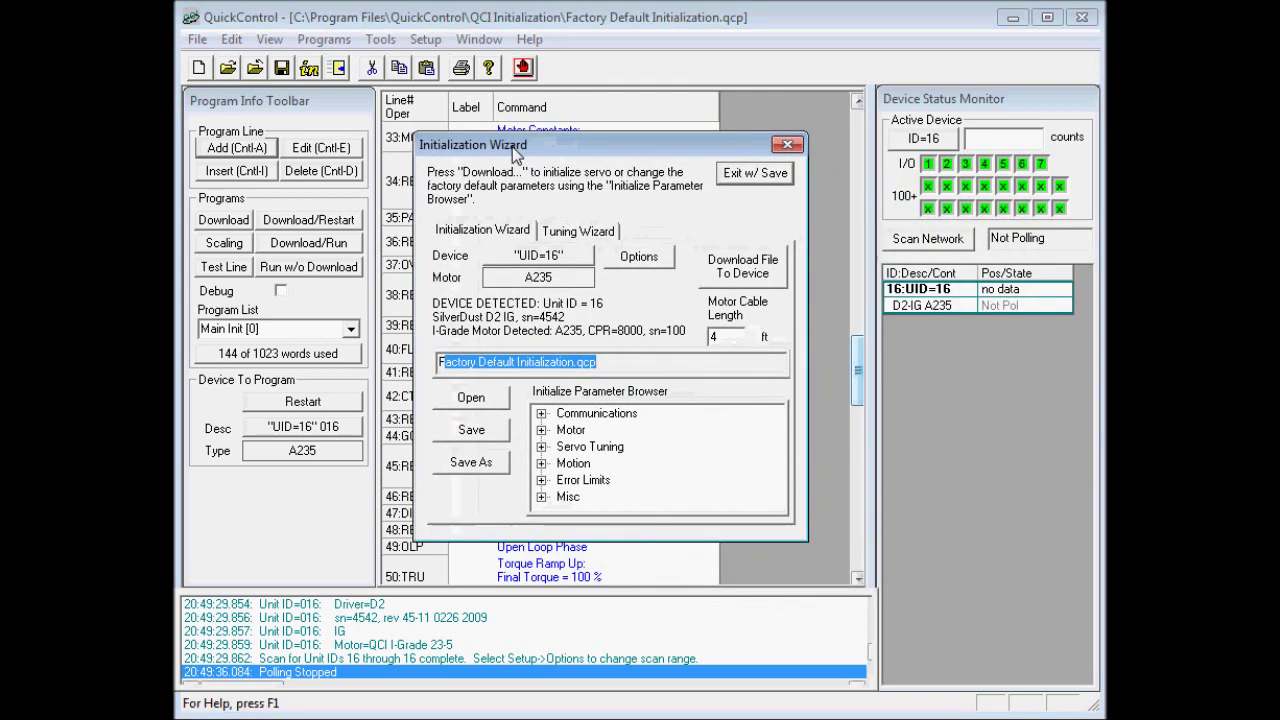
Change the Motor Cable Length from 4 to 10 ft.
{"action": "left_click", "coordinate": [733, 338]}
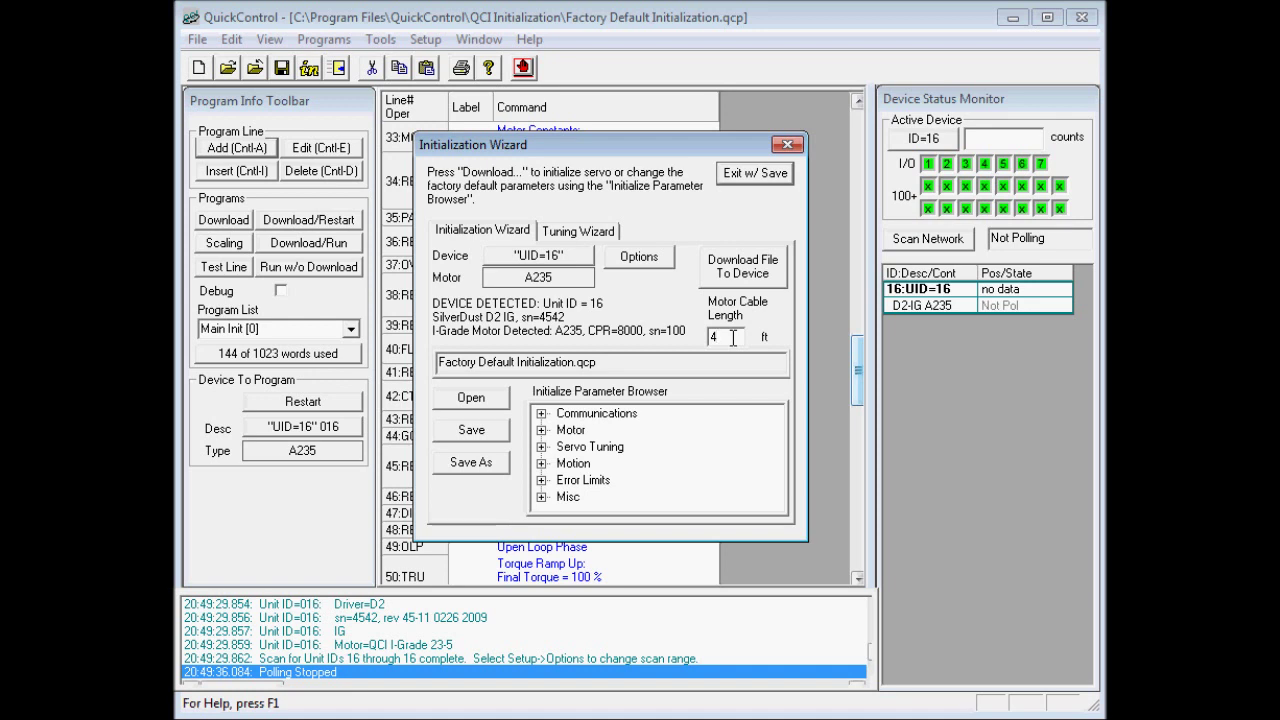
{"action": "key", "text": "BackSpace"}
{"action": "type", "text": "10"}
{"action": "key", "text": "Tab"}
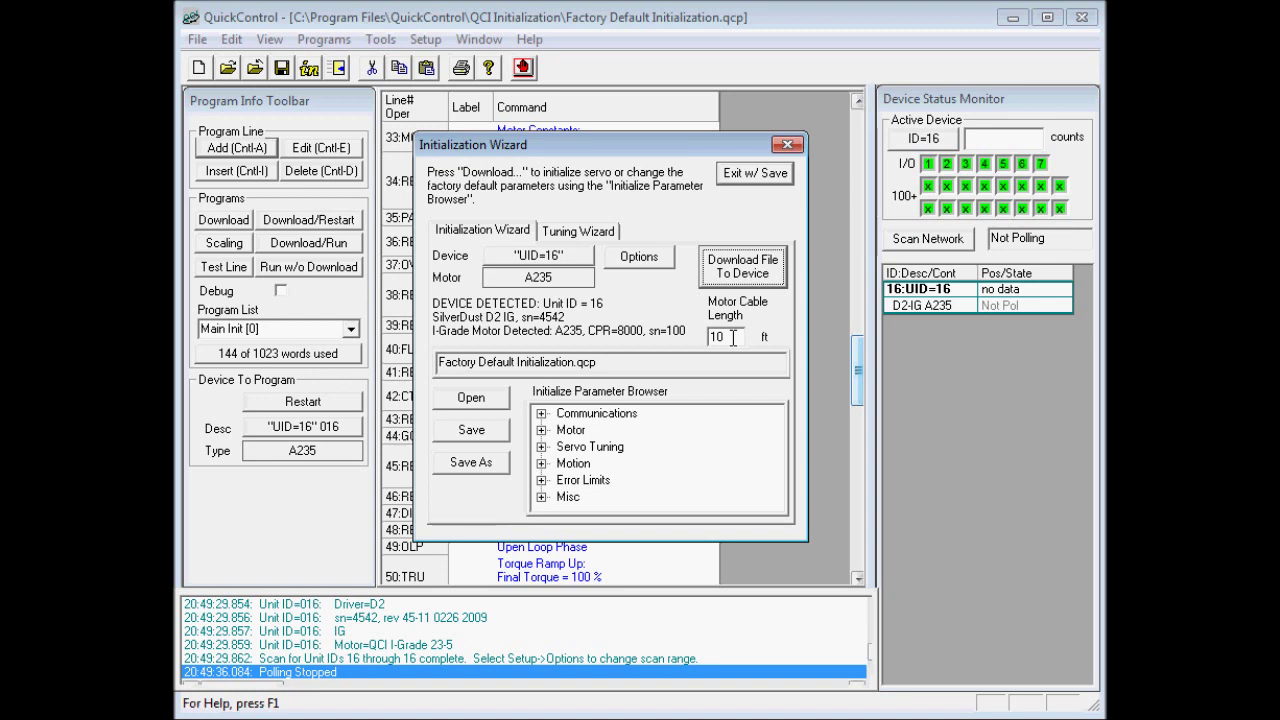
Download Factory Default Initialization.qcp to unit 16 and acknowledge the confirmation.
{"action": "left_click", "coordinate": [770, 284]}
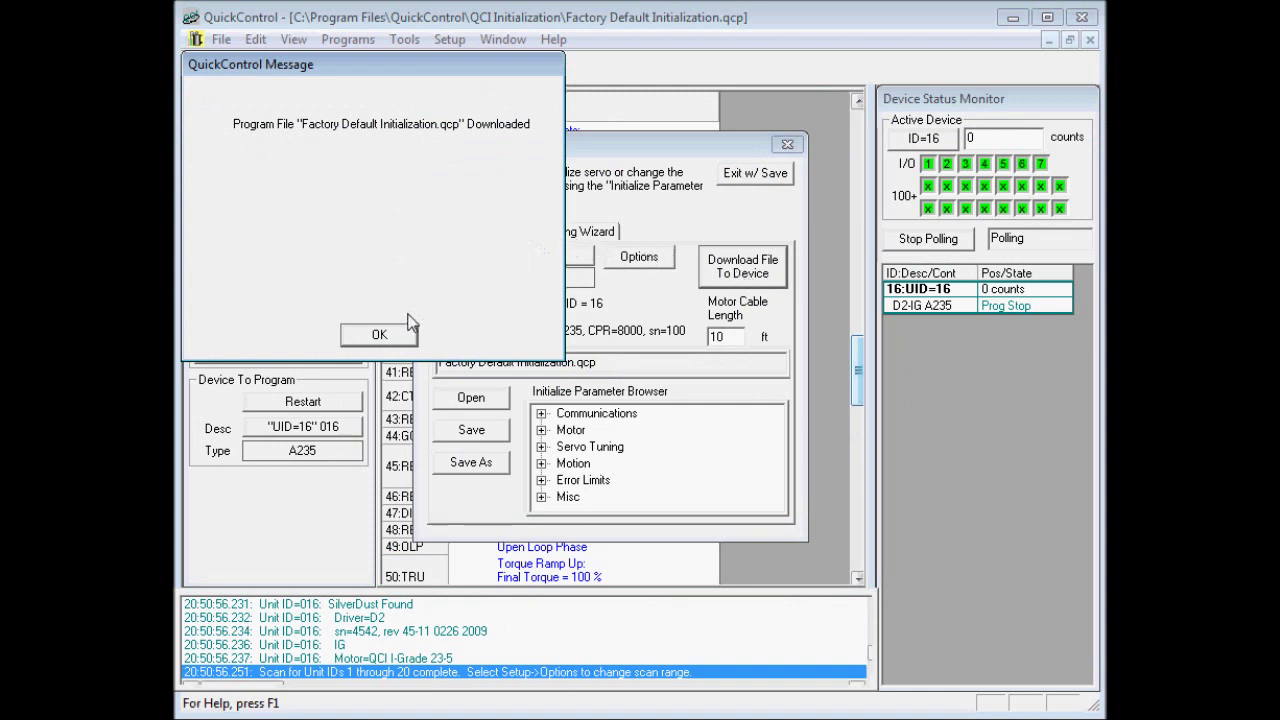
{"action": "left_click", "coordinate": [381, 334]}
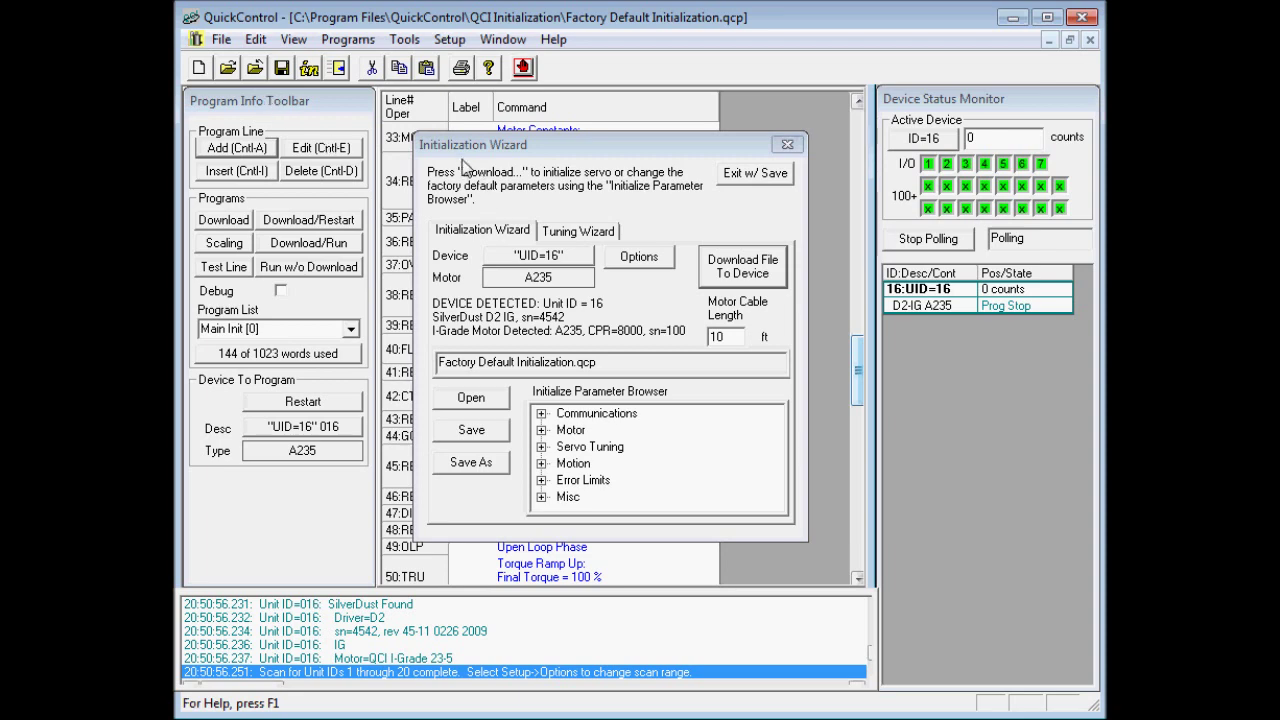
{"action": "left_click", "coordinate": [221, 39]}
Close Factory Default Initialization.qcp, leaving the empty QCIMotionProg1 program.
{"action": "left_click", "coordinate": [255, 132]}
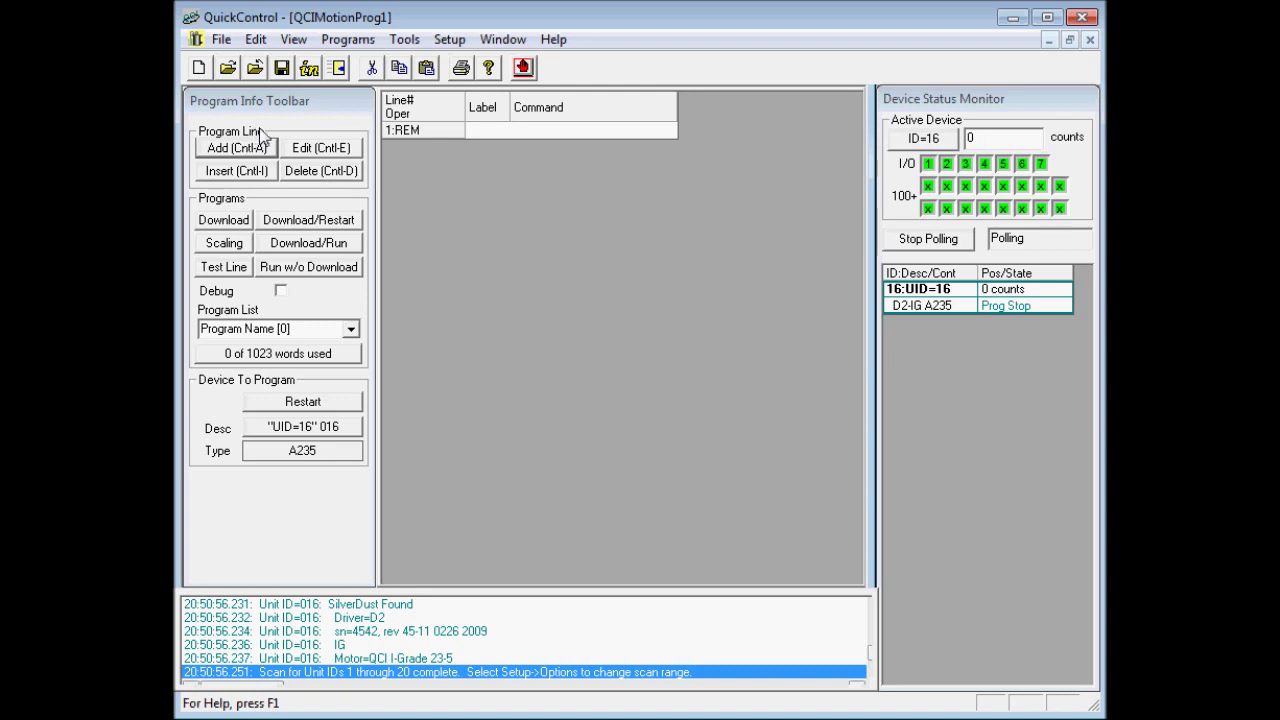
{"action": "left_click", "coordinate": [405, 39]}
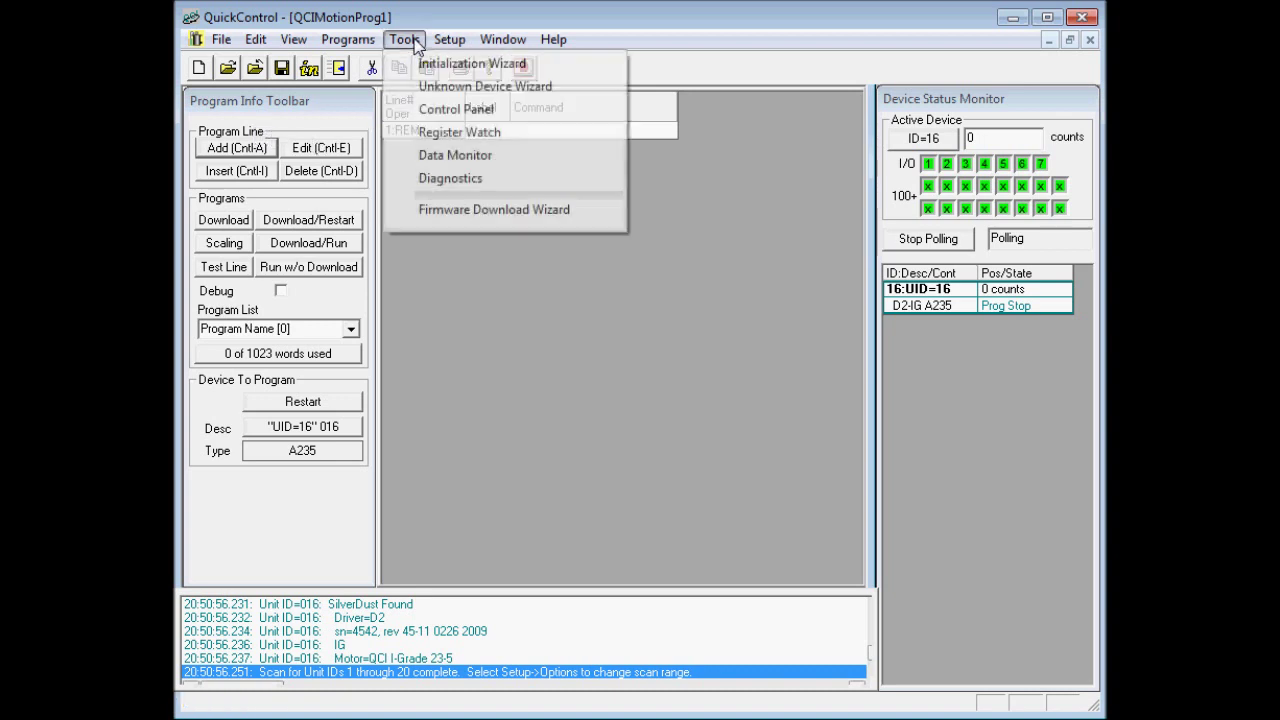
Open the Control Panel for unit 16, jog the motor slowly, zero the position, then jog faster.
{"action": "left_click", "coordinate": [530, 112]}
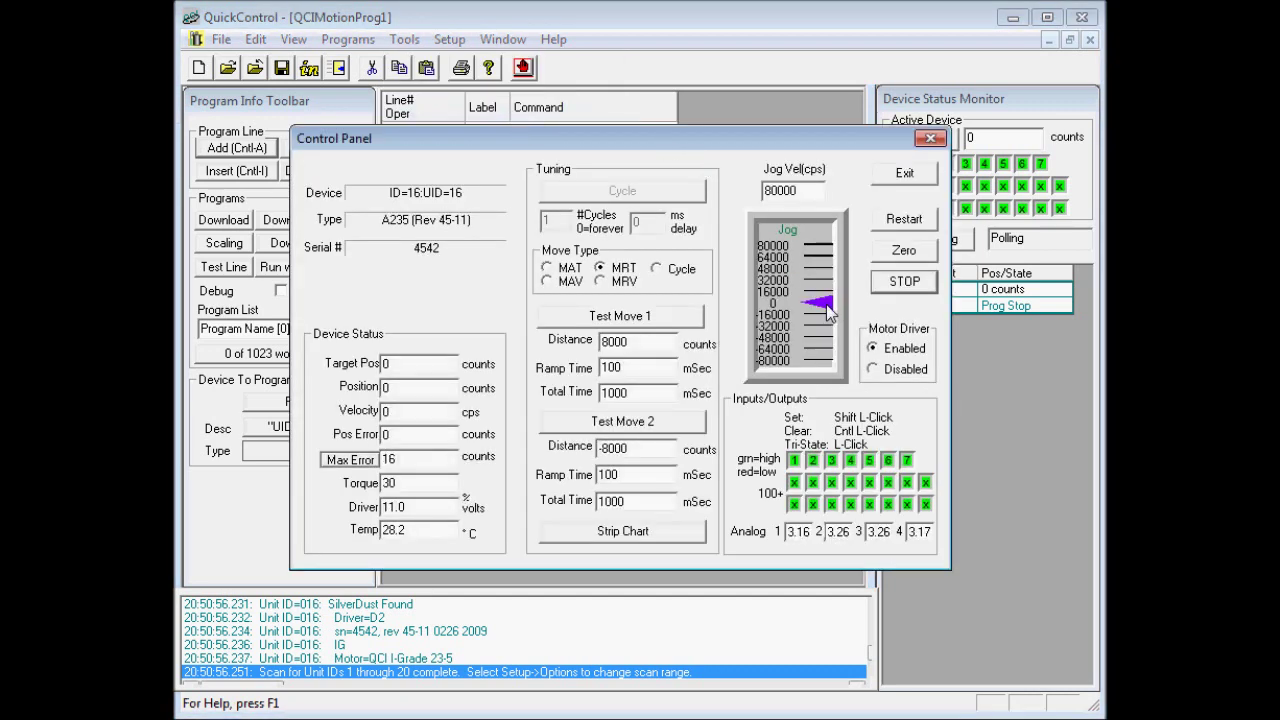
{"action": "mouse_move", "coordinate": [826, 311]}
{"action": "left_mouse_down"}
{"action": "mouse_move", "coordinate": [826, 298]}
{"action": "mouse_move", "coordinate": [828, 334]}
{"action": "mouse_move", "coordinate": [826, 294]}
{"action": "mouse_move", "coordinate": [830, 322]}
{"action": "left_mouse_up"}
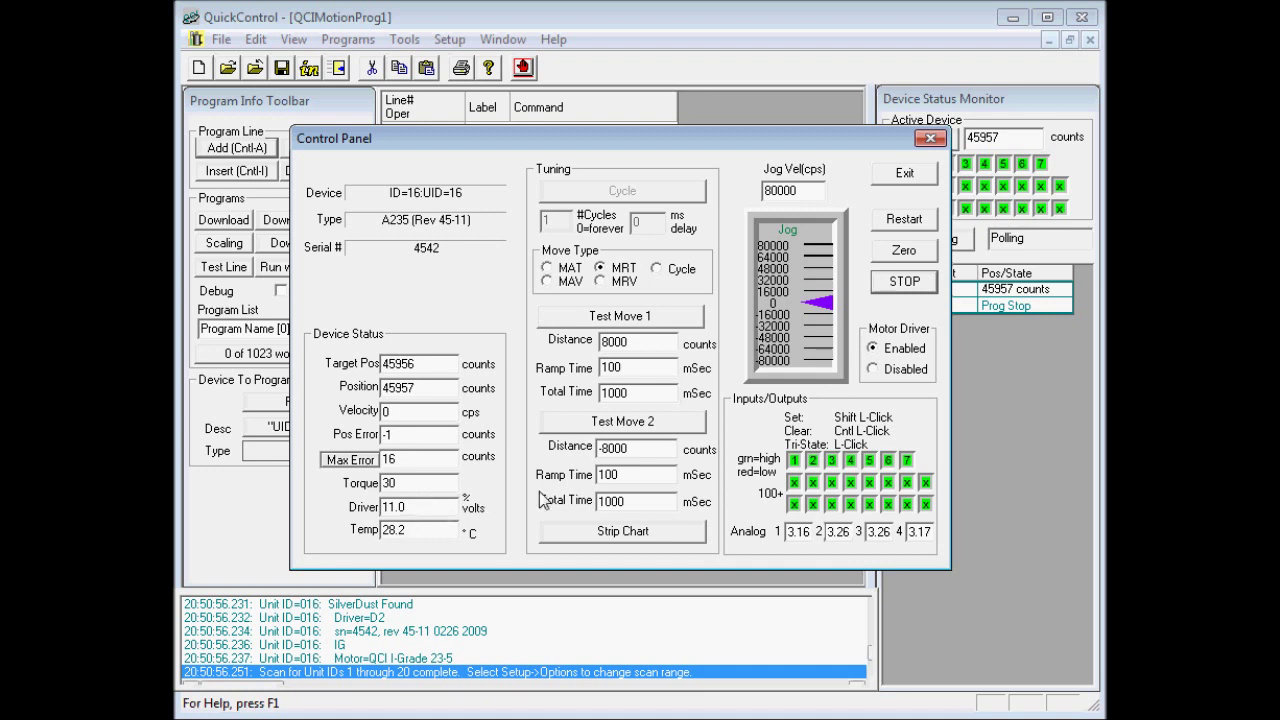
{"action": "left_click", "coordinate": [910, 256]}
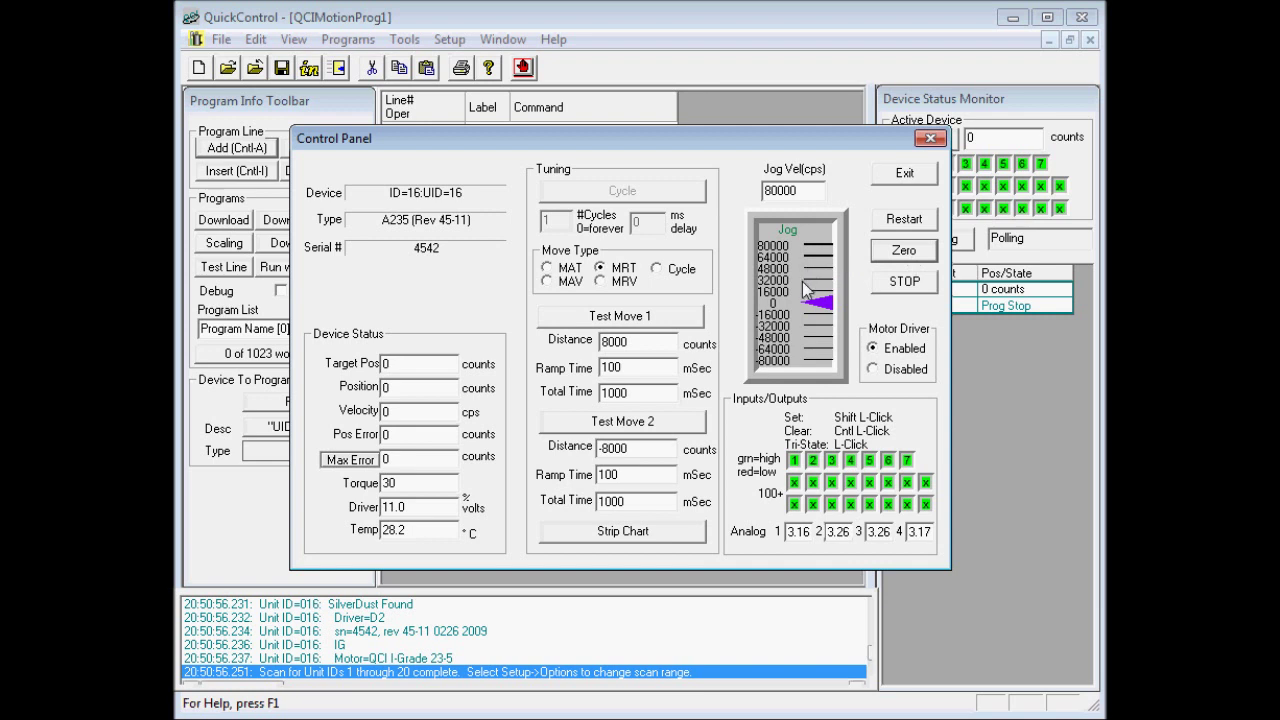
{"action": "left_click_drag", "start_coordinate": [826, 304], "coordinate": [900, 272]}
Zero the position, try MAT, MAV and MRV, settle on MRT, and run the 8000-count test move.
{"action": "left_click", "coordinate": [908, 252]}
{"action": "left_click", "coordinate": [550, 270]}
{"action": "left_click", "coordinate": [558, 282]}
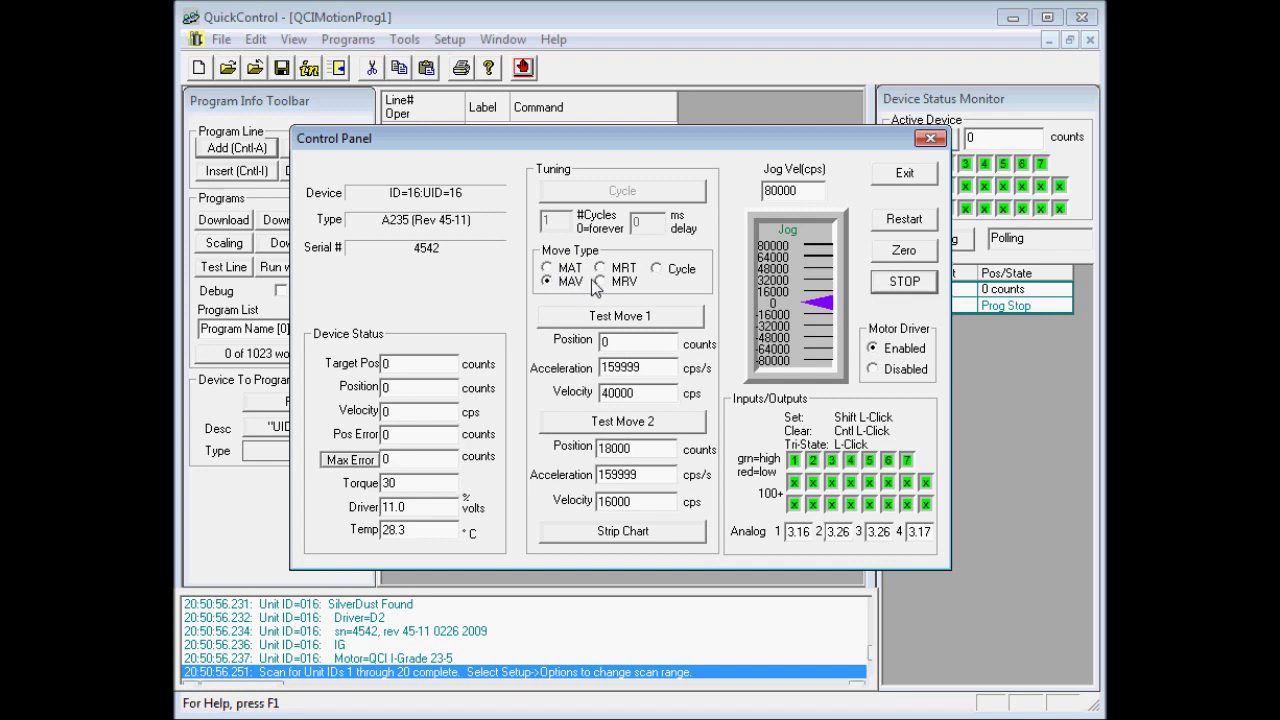
{"action": "left_click", "coordinate": [601, 283]}
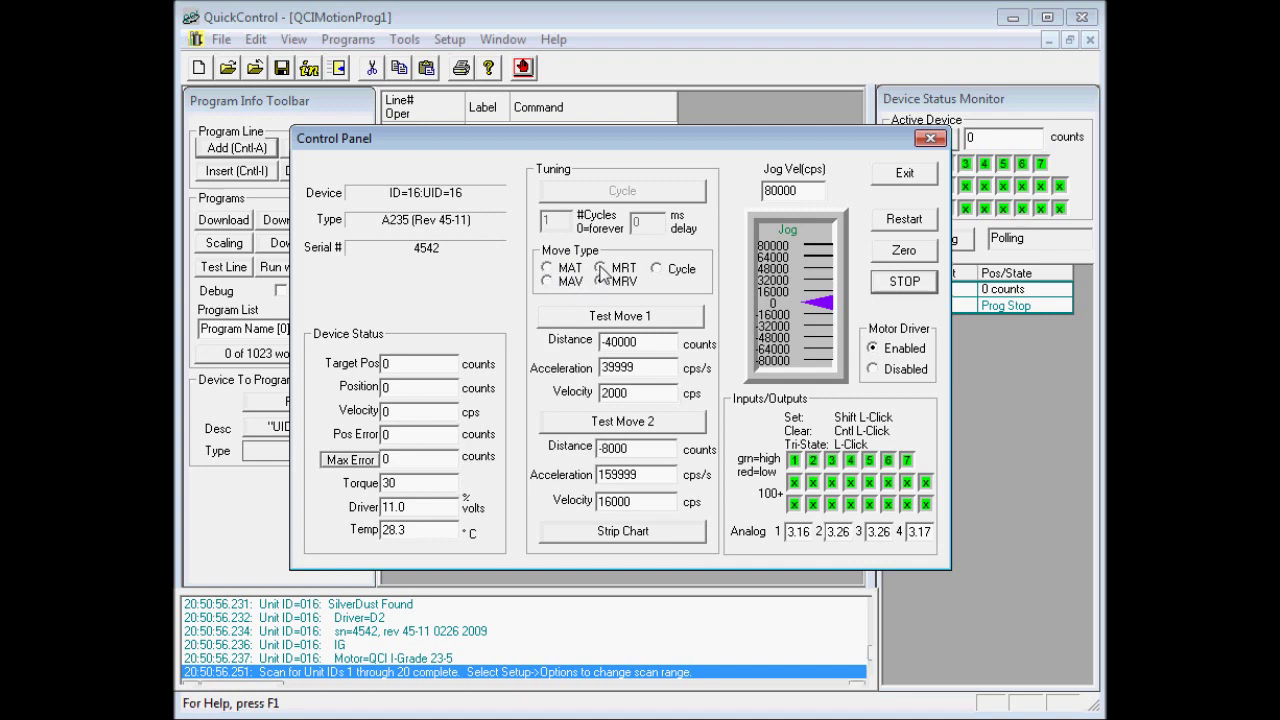
{"action": "left_click", "coordinate": [600, 268]}
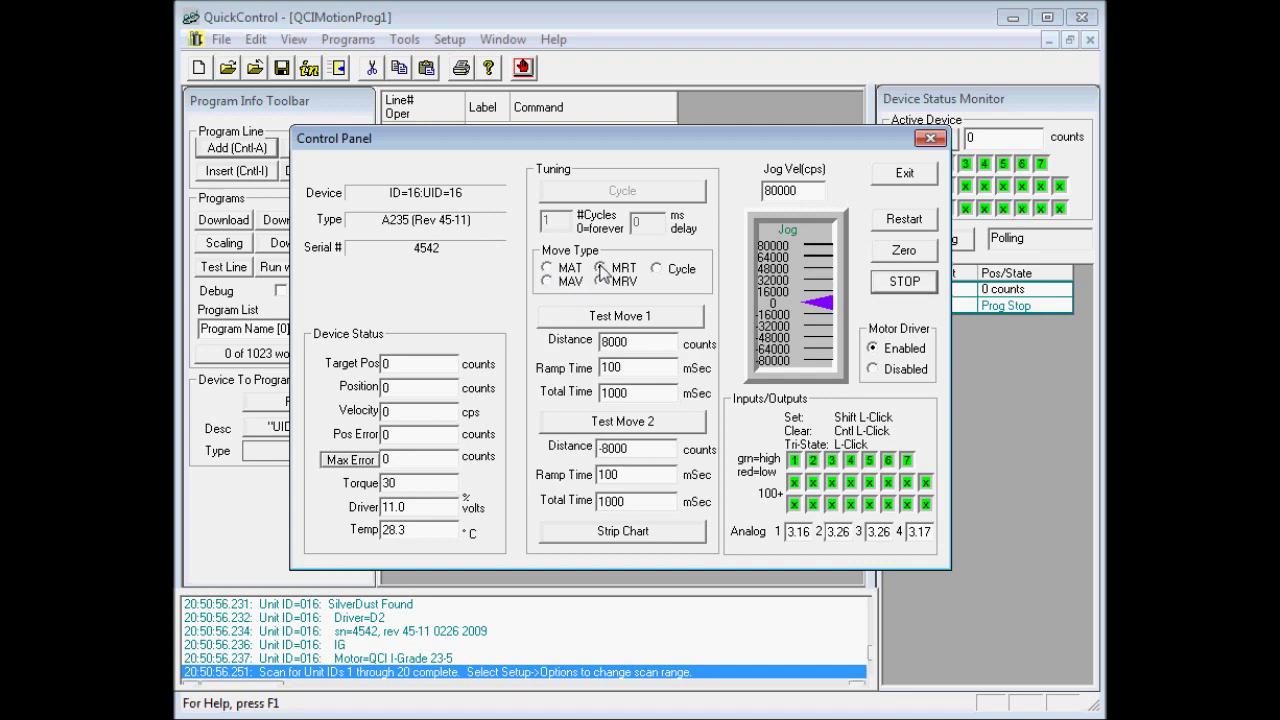
{"action": "left_click", "coordinate": [682, 318]}
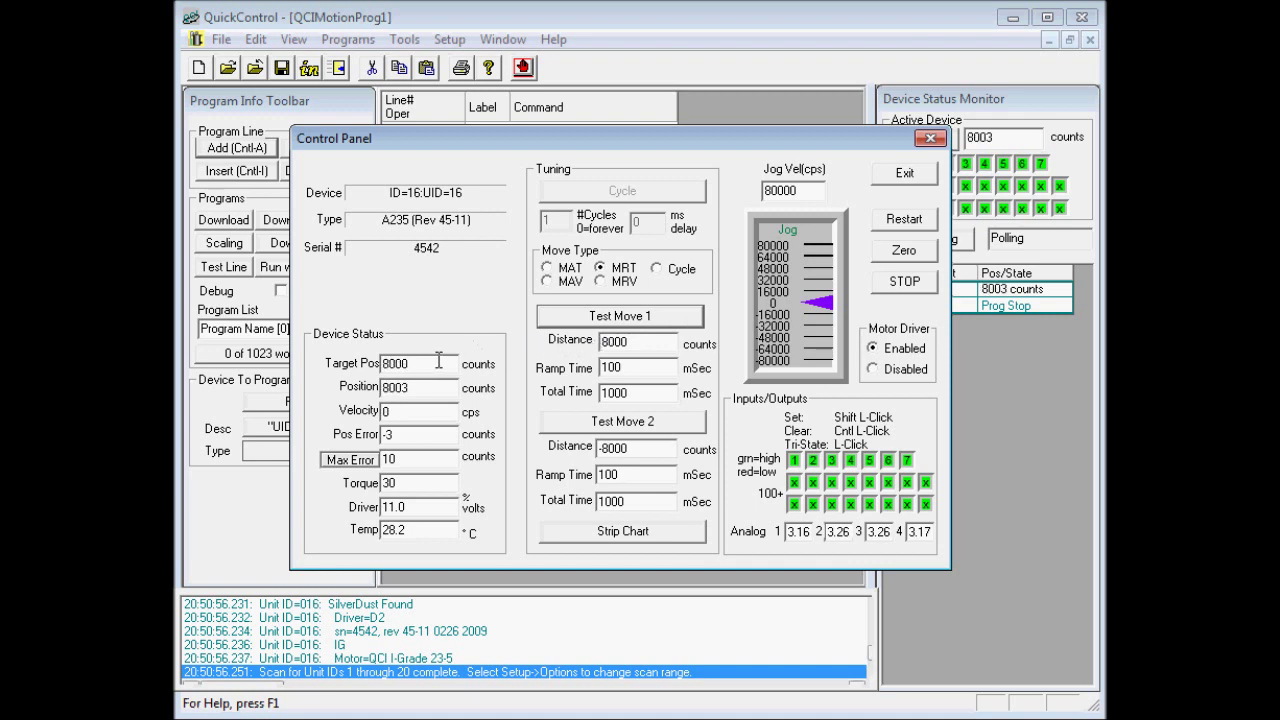
Check target 8000, position 8003 and error -3, then run the -8000-count second test move.
{"action": "left_click", "coordinate": [395, 363]}
{"action": "left_click", "coordinate": [402, 388]}
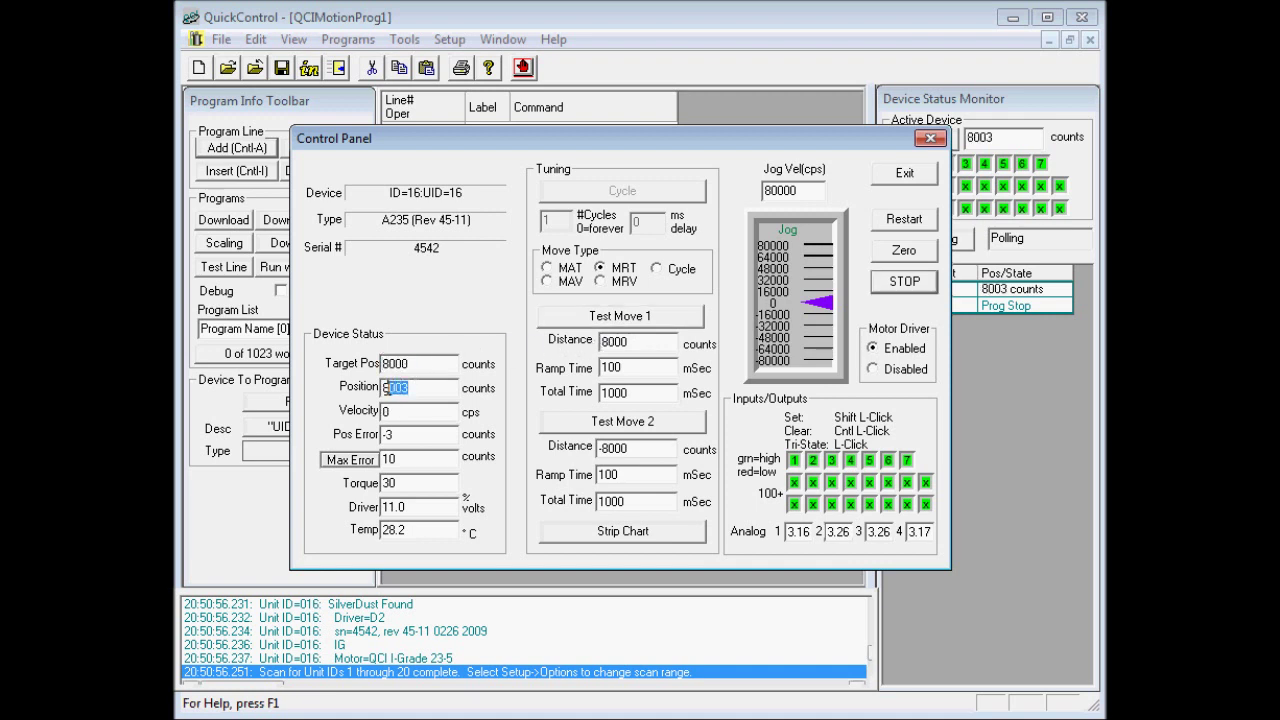
{"action": "left_click", "coordinate": [402, 433]}
{"action": "left_click_drag", "start_coordinate": [602, 448], "coordinate": [635, 452]}
{"action": "left_click", "coordinate": [645, 450]}
{"action": "left_click", "coordinate": [661, 425]}
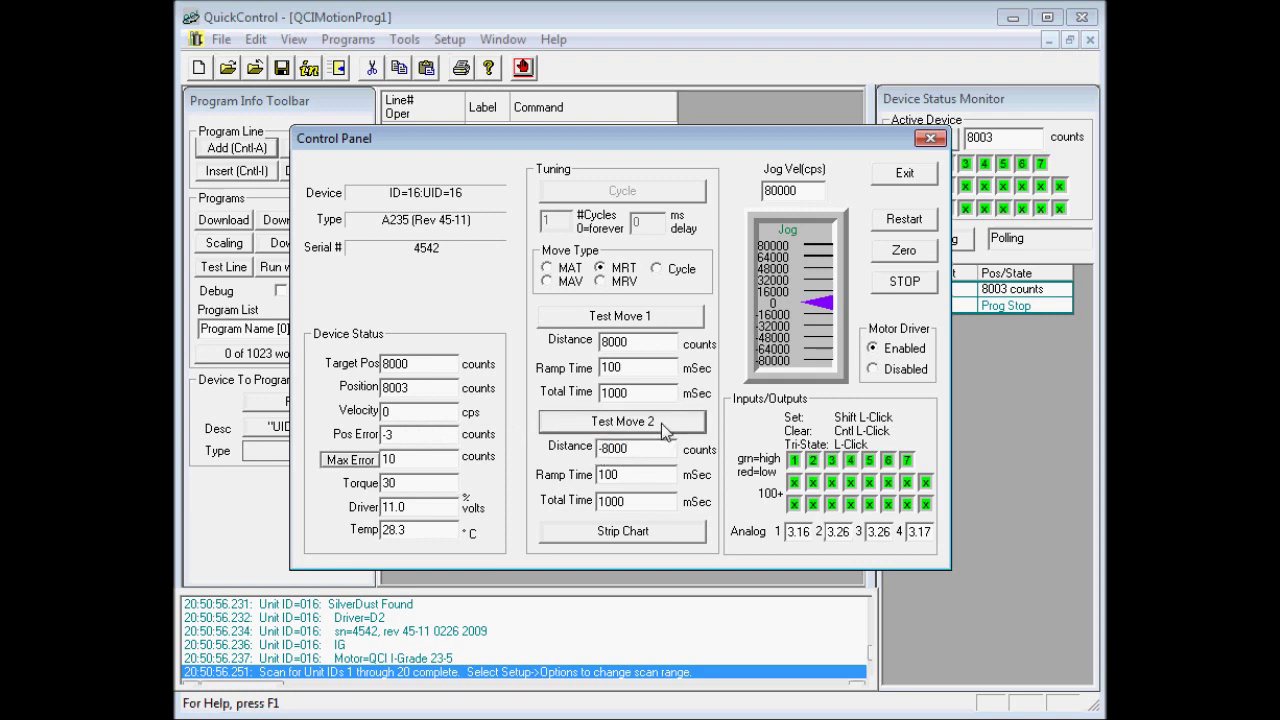